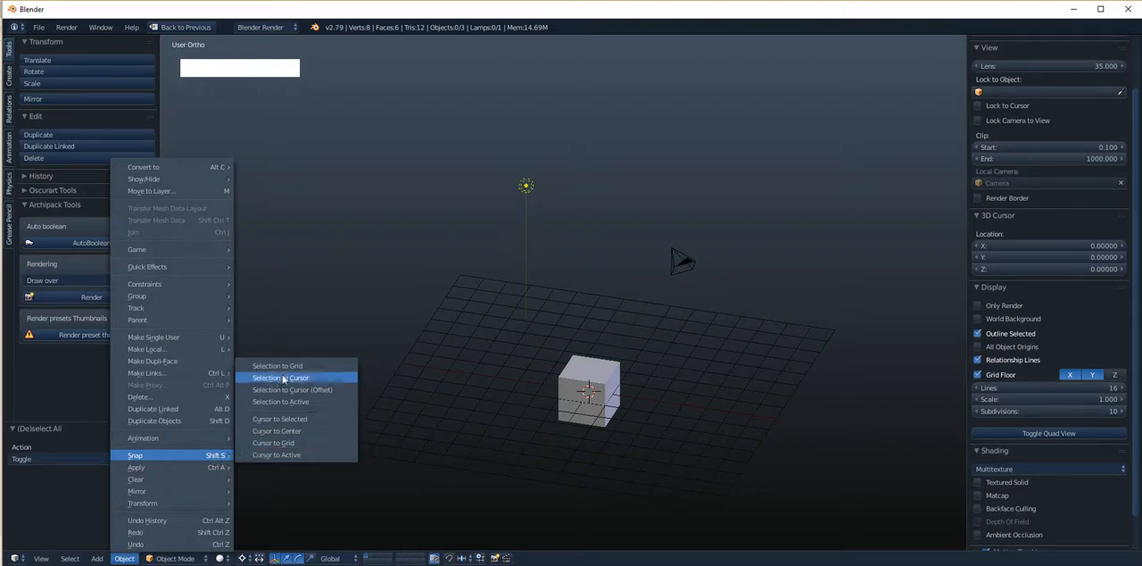
left_click(282, 443)
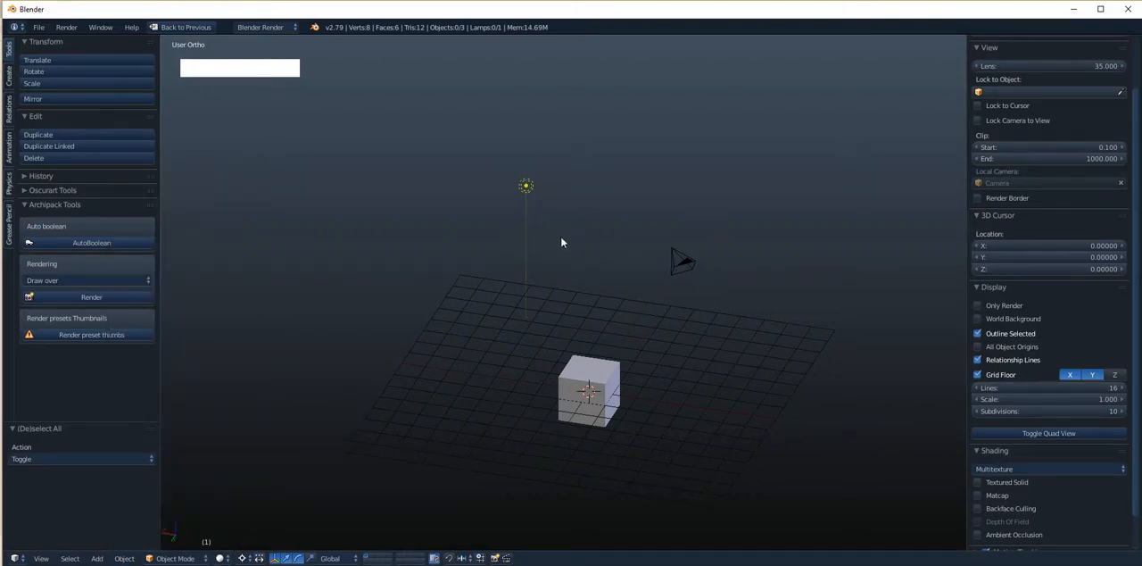
key("shift+s")
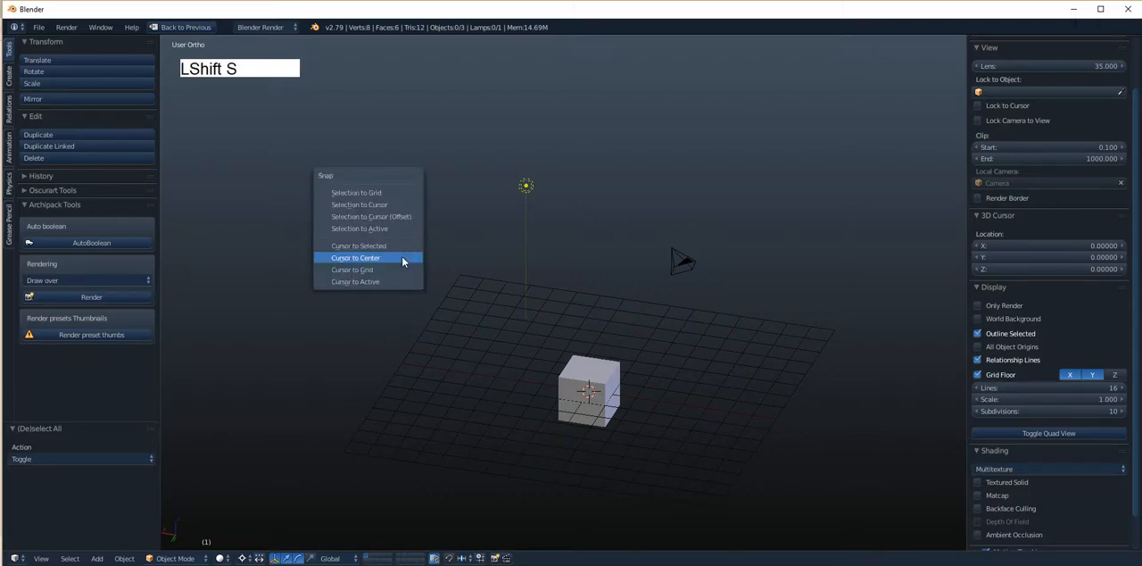
left_click(364, 194)
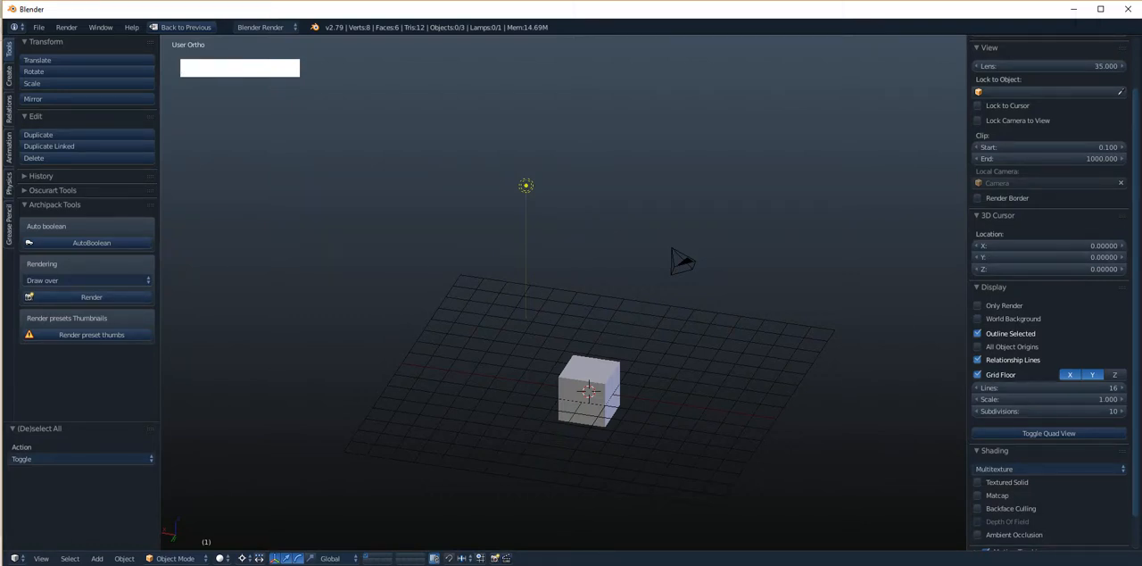
left_click_drag(1137, 256, 1137, 265)
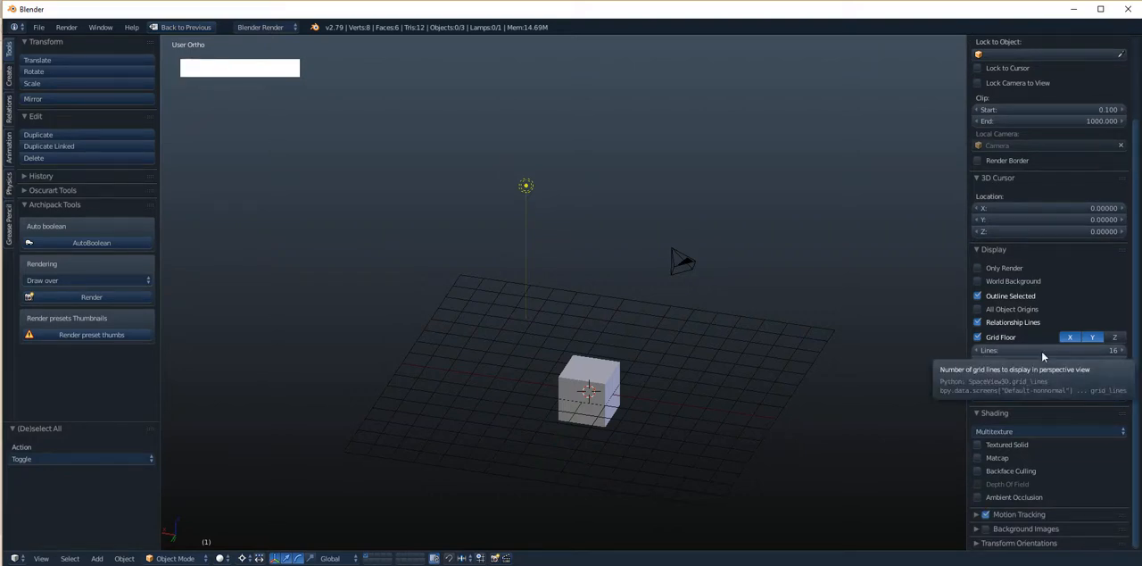
- Select the cube and move it freely above the grid floor to about X 7.13, Y -1.74, Z 7.04
right_click(590, 376)
left_click(463, 559)
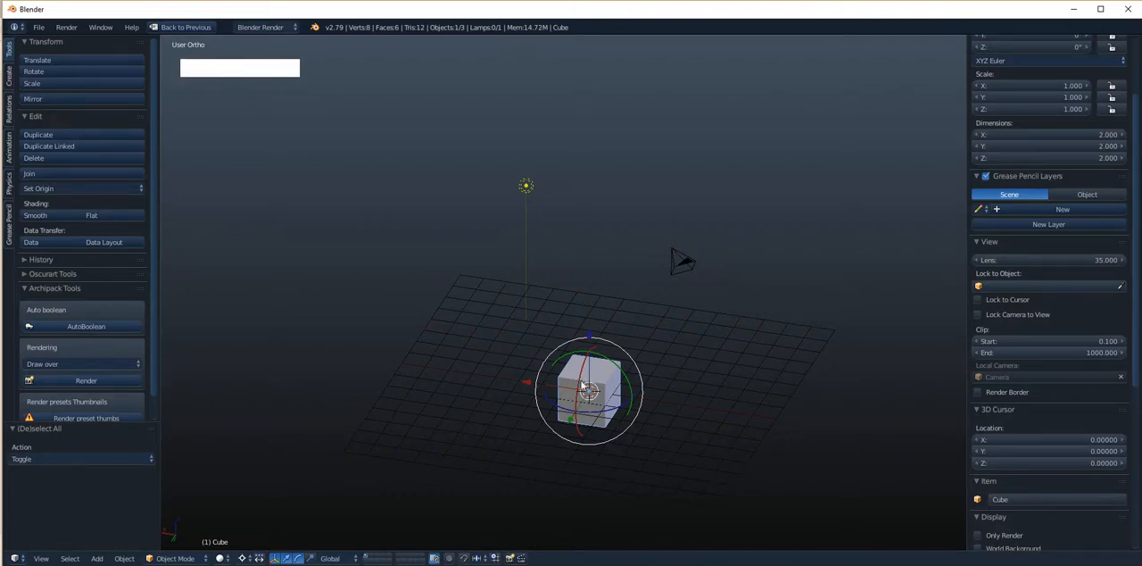
key("g")
left_click(436, 198)
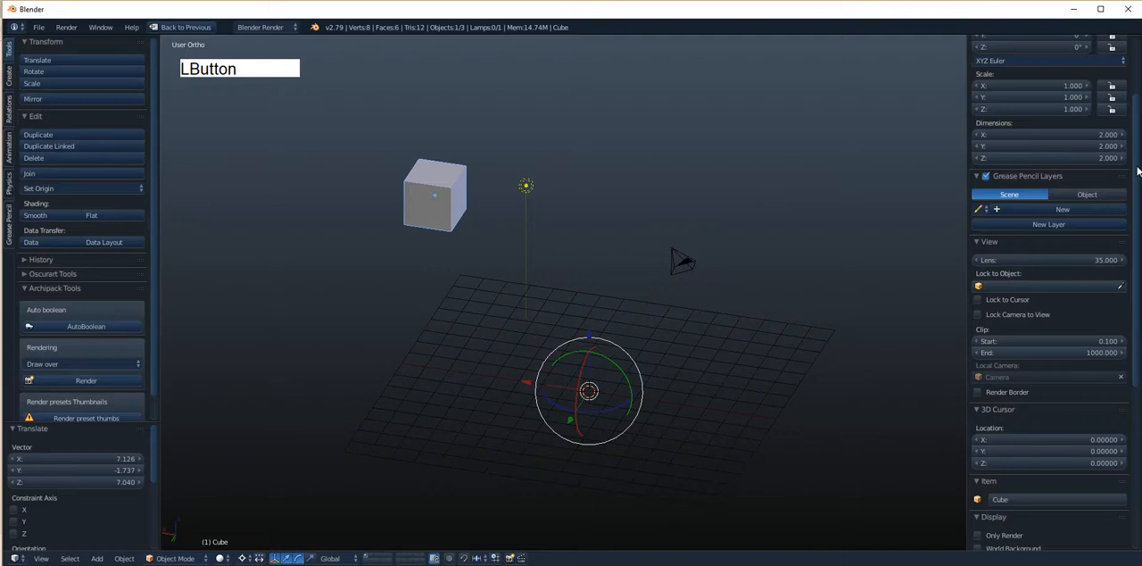
- Snap the cube to the nearest grid division and bring up the grid floor display settings
left_click_drag(1134, 159, 1135, 102)
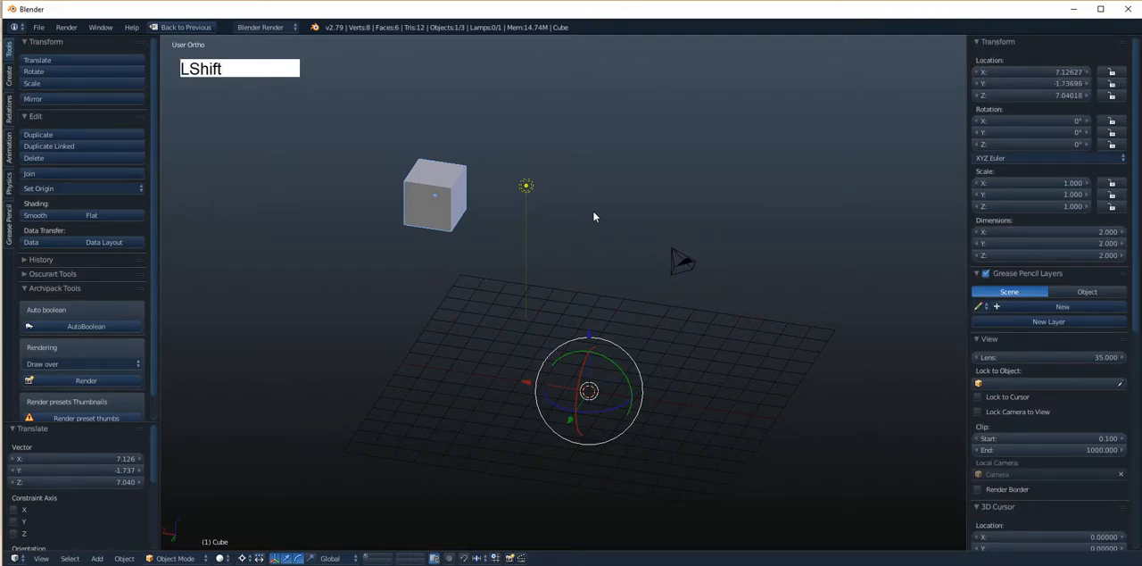
key("shift+s")
left_click(576, 150)
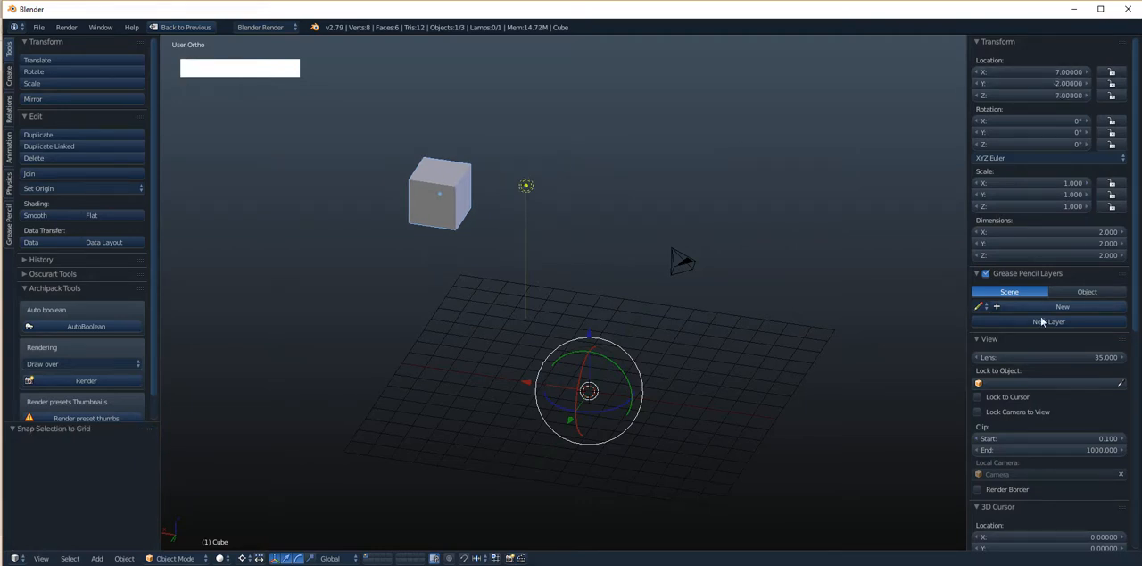
left_click_drag(1137, 282, 1136, 368)
left_click_drag(1135, 259, 1133, 289)
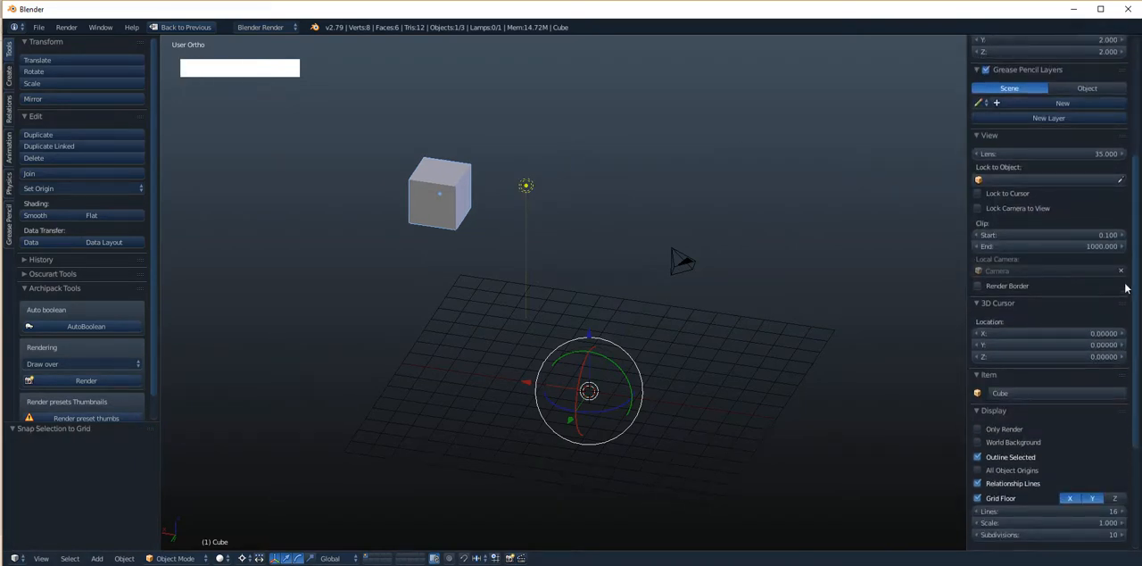
left_click_drag(1130, 364, 1131, 430)
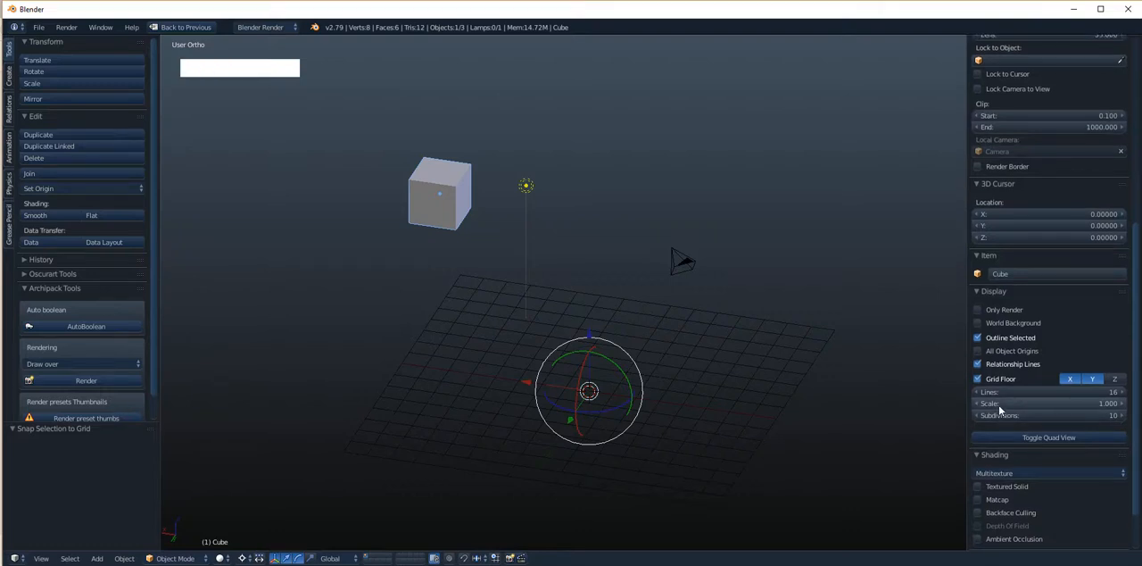
- In top orthographic view, move the cube freely by about -1.37 in X and 1.36 in Y
left_click(751, 10)
key("KP_7")
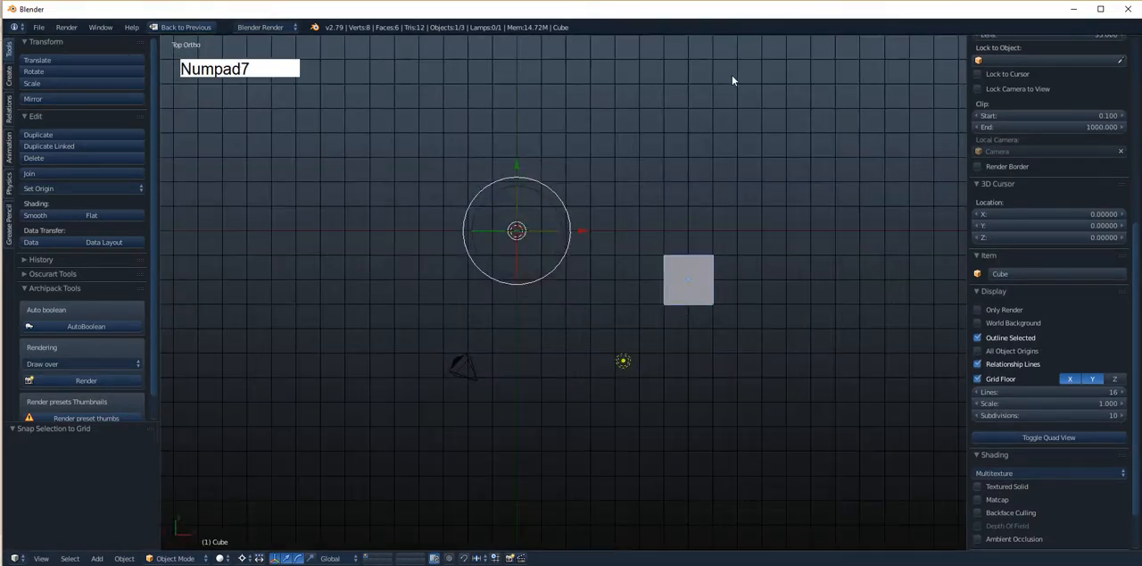
key("KP_5")
key("KP_5")
scroll(804, 230, "up", 1)
left_click_drag(799, 266, 621, 238, "alt+shift")
scroll(620, 238, "up", 5)
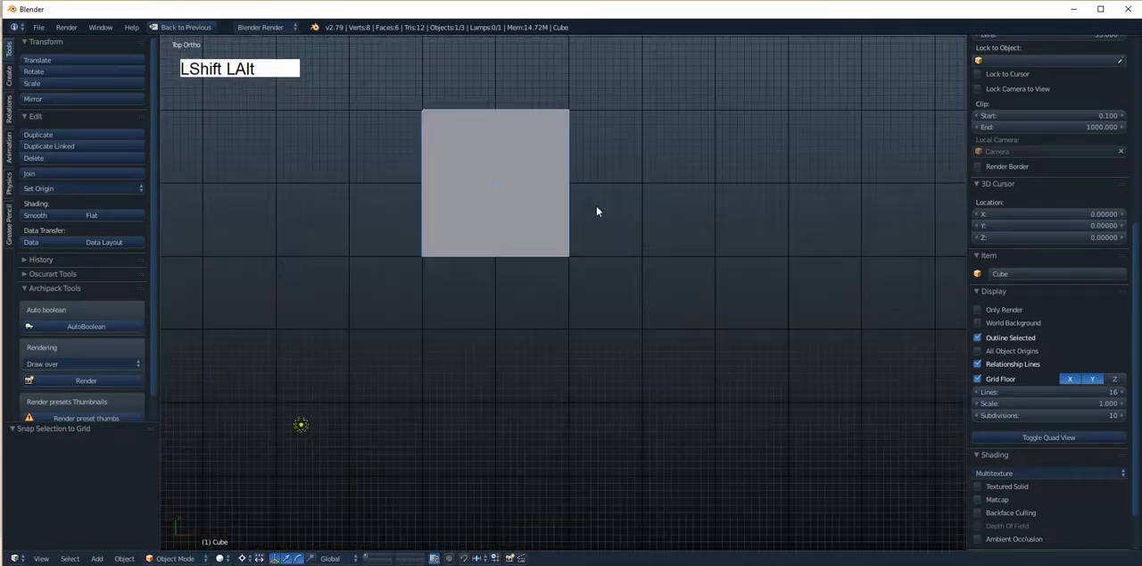
left_click_drag(593, 205, 611, 255, "alt+shift")
left_click_drag(516, 262, 533, 307, "alt+shift")
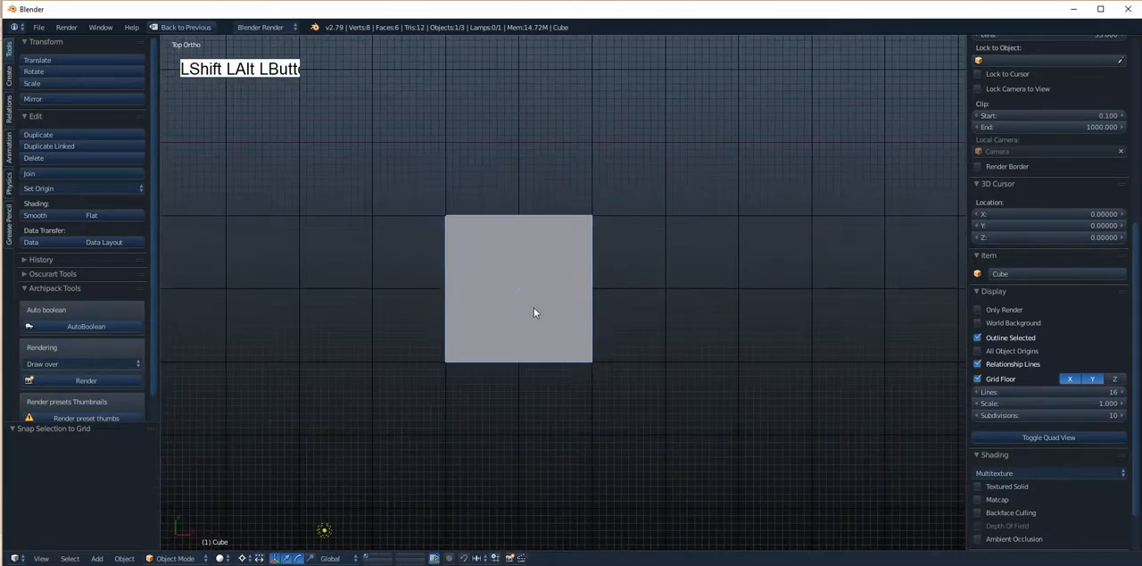
key("g")
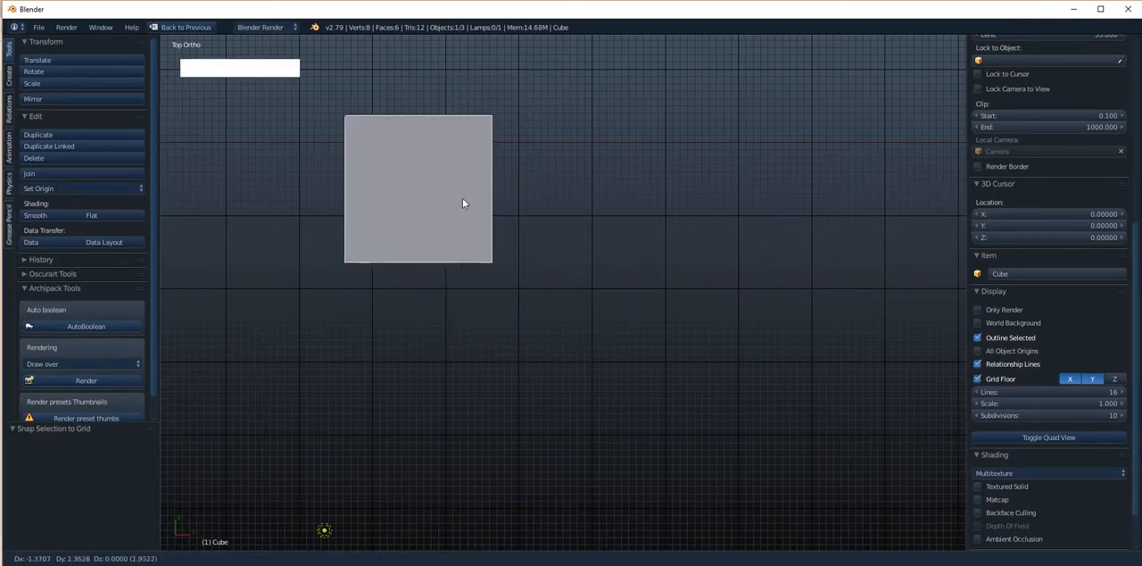
left_click(462, 198)
- Snap the cube to the nearest fine grid division in the close-up top view
left_click_drag(1135, 278, 1134, 125)
scroll(1041, 356, "down", 10)
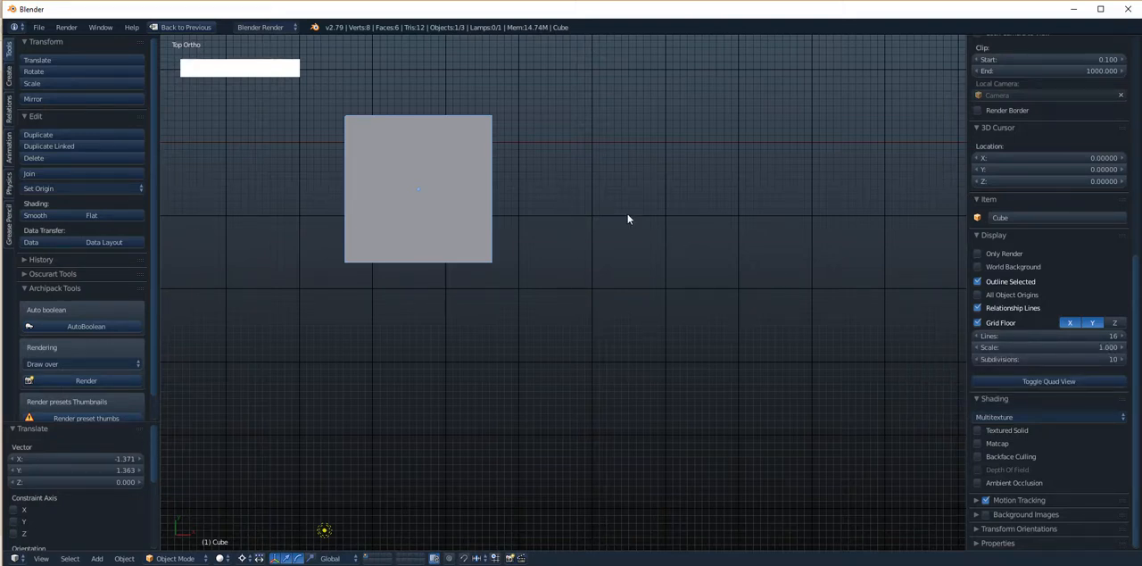
key("shift+s")
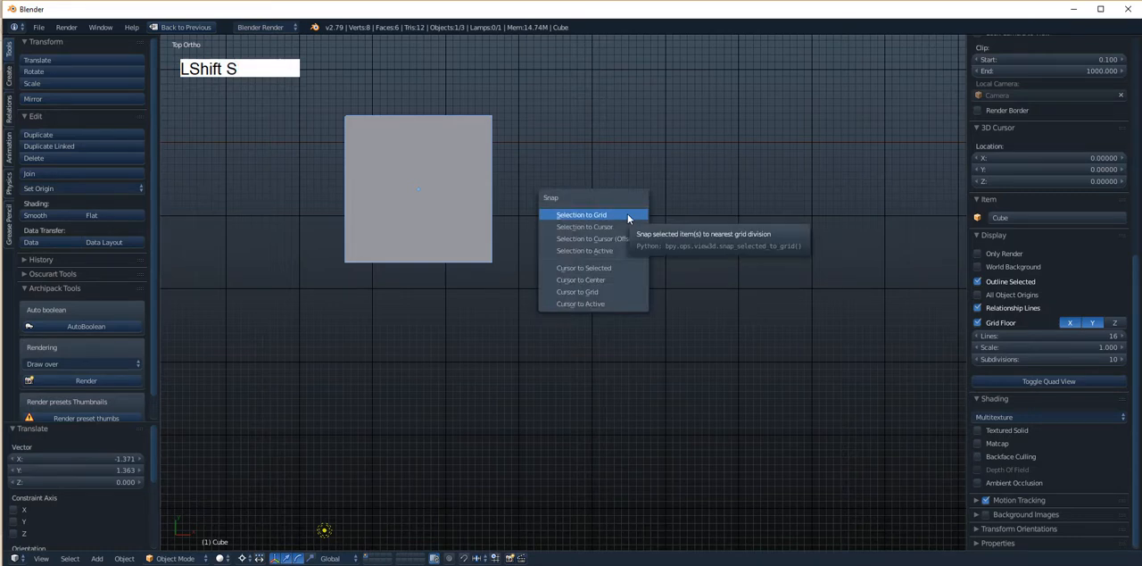
left_click(627, 216)
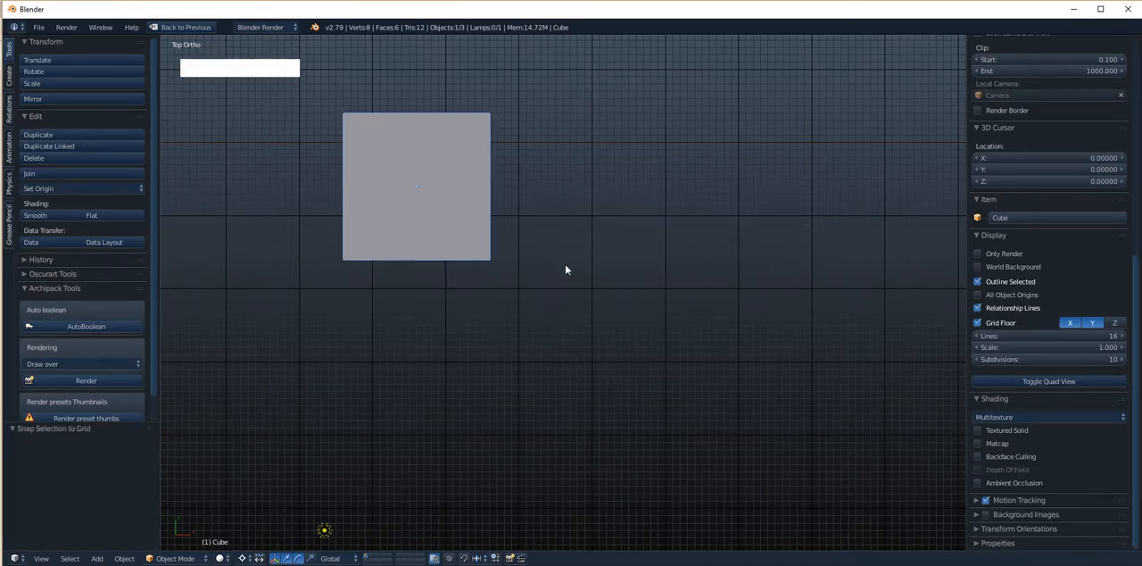
- Snap the cube to the coarser grid of a zoomed-out top view
scroll(565, 269, "down", 4)
key("shift")
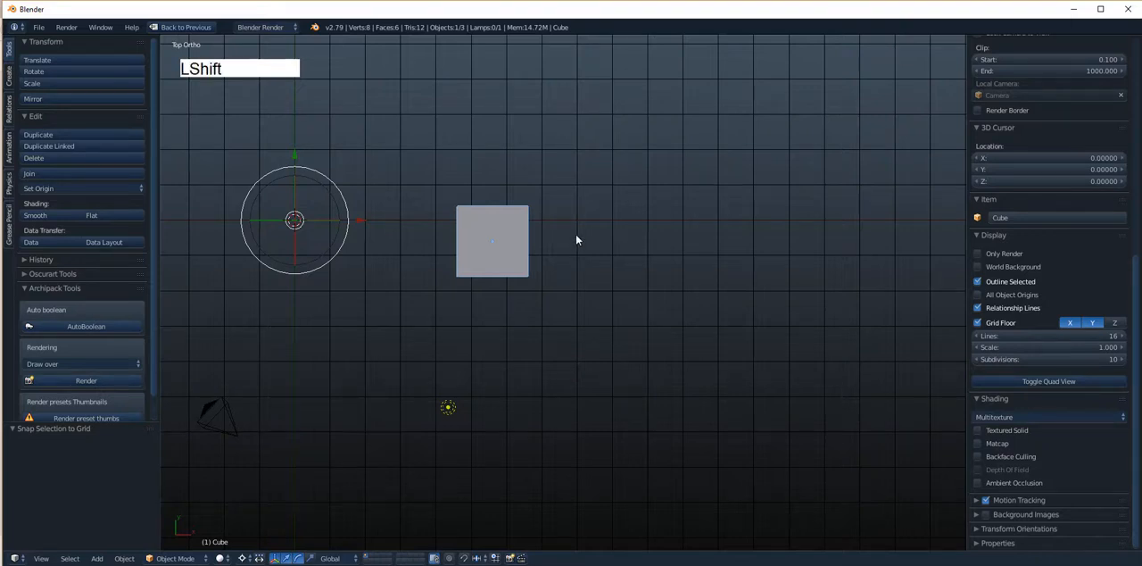
key("shift+s")
left_click(575, 235)
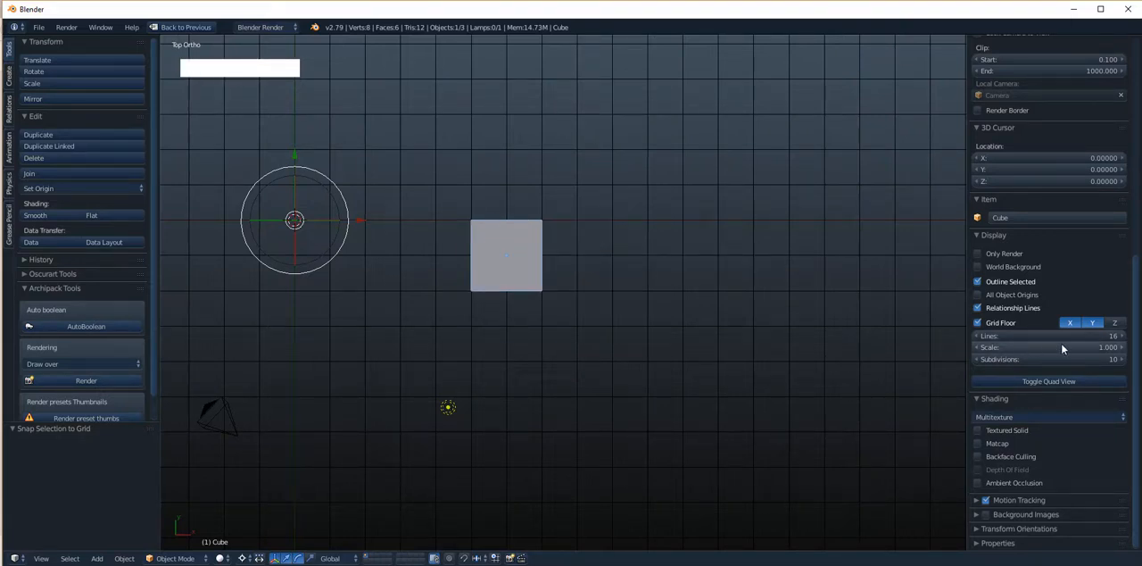
scroll(553, 272, "up", 4)
scroll(553, 272, "down", 2)
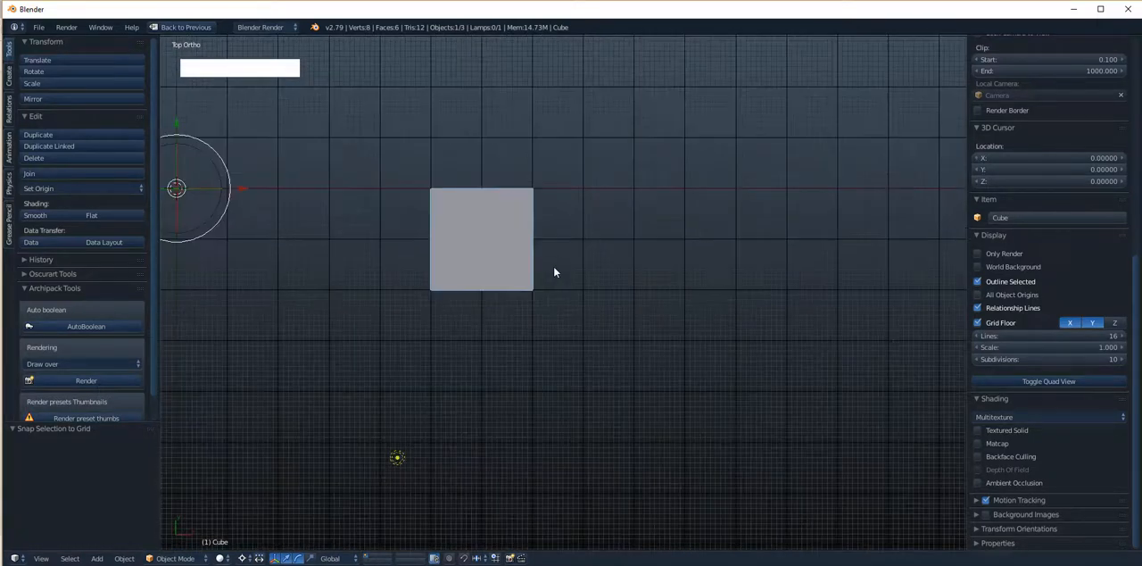
- Deselect all objects in an angled view and review the snapping options
left_click_drag(595, 224, 575, 193, "alt+shift")
scroll(578, 179, "down", 5)
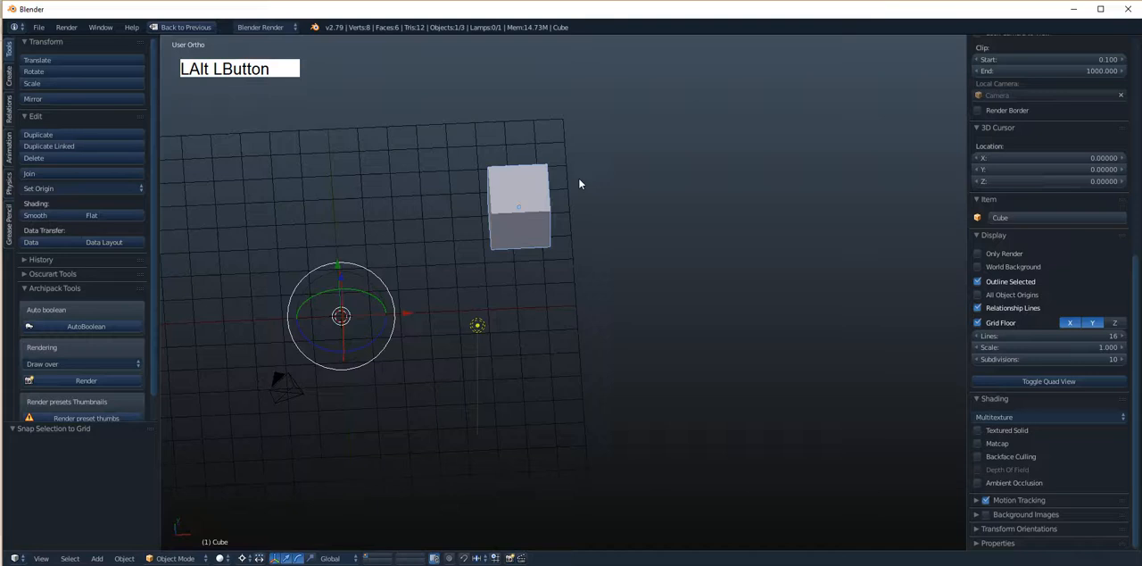
left_click_drag(669, 272, 587, 281, "alt")
left_click_drag(575, 236, 527, 270, "alt+shift")
key("a")
left_click_drag(528, 270, 541, 262, "alt")
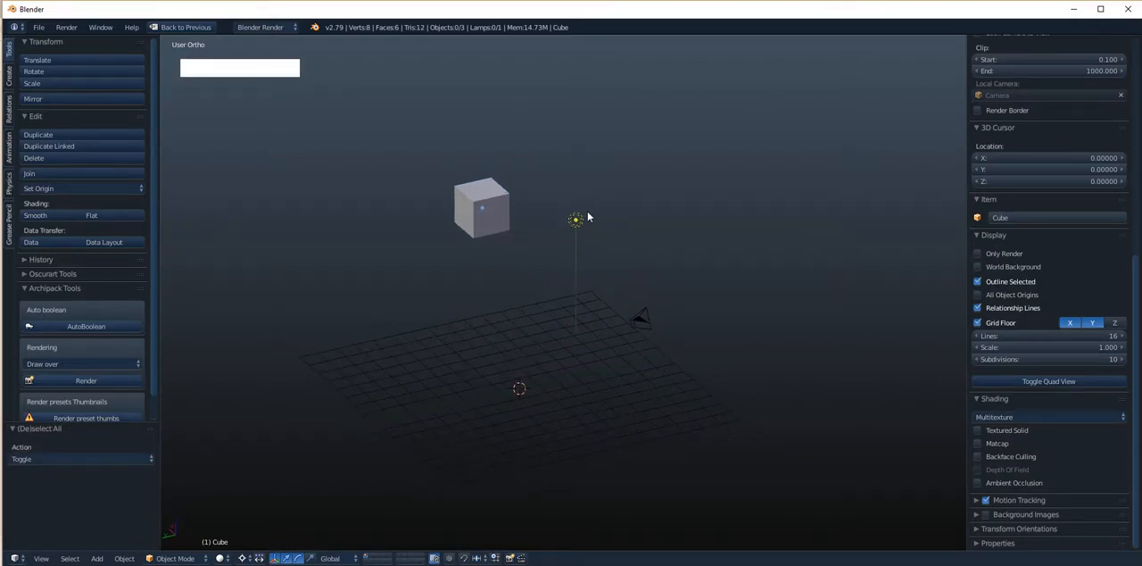
key("shift+s")
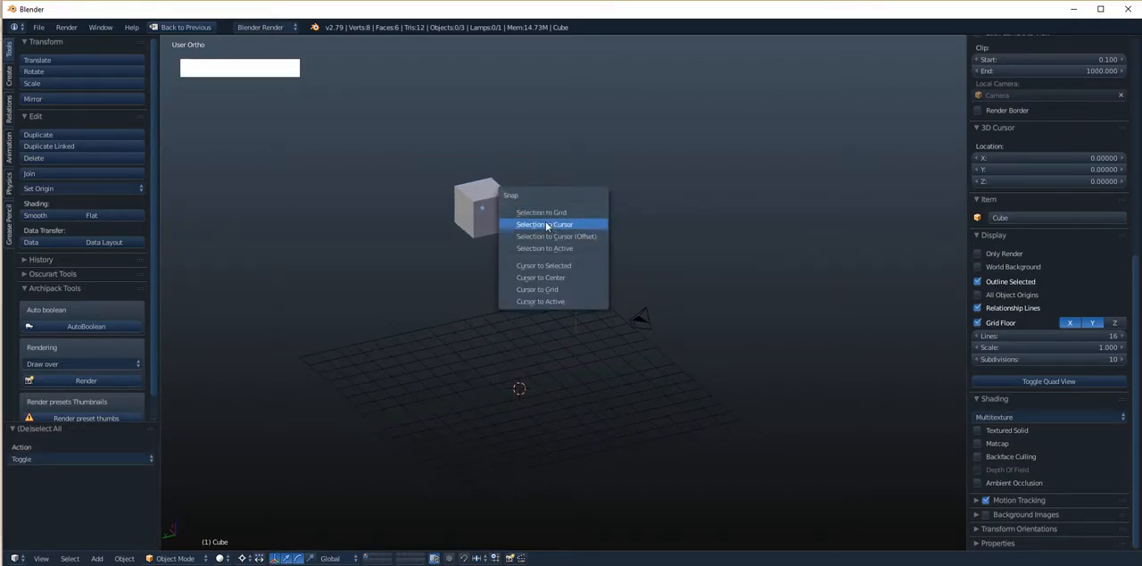
left_click(560, 226)
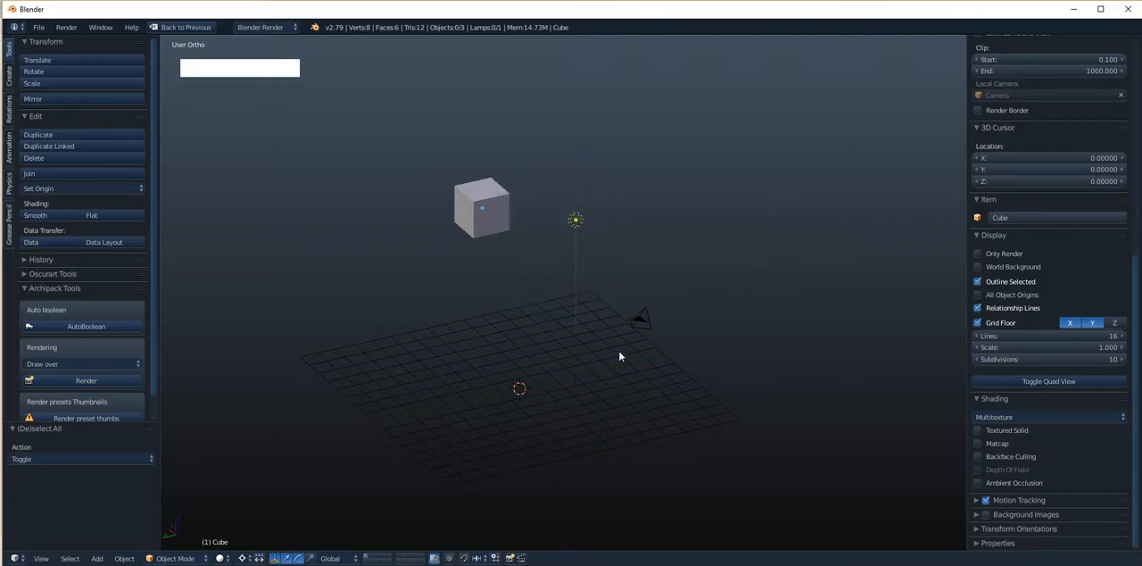
- Select the lamp and place the 3D cursor at several spots, ending in empty space at about X 6.84, Y -12.07, Z 8.35
right_click(577, 223)
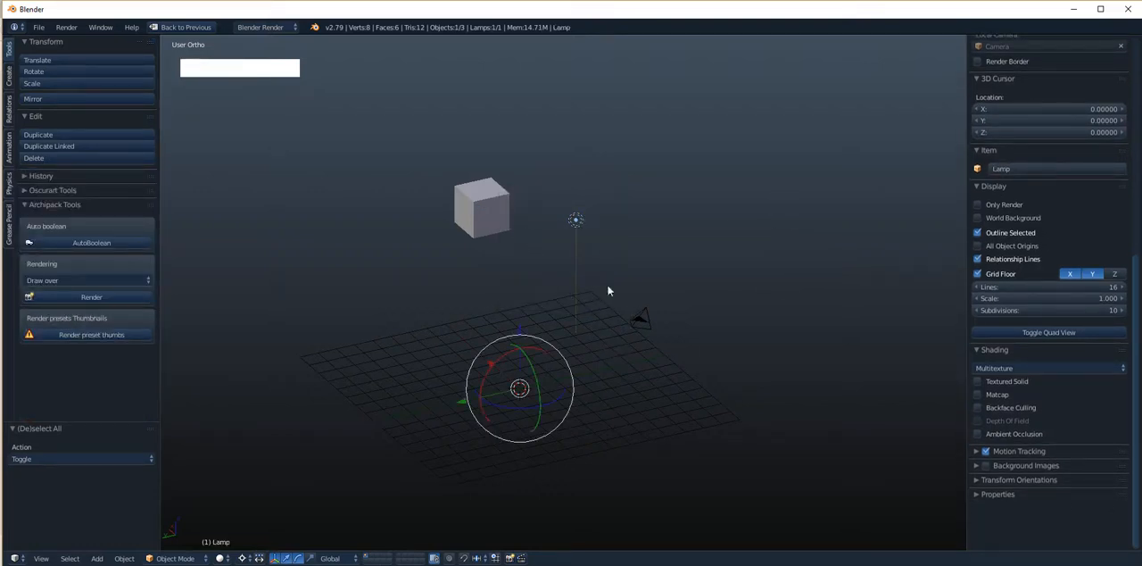
left_click(688, 149)
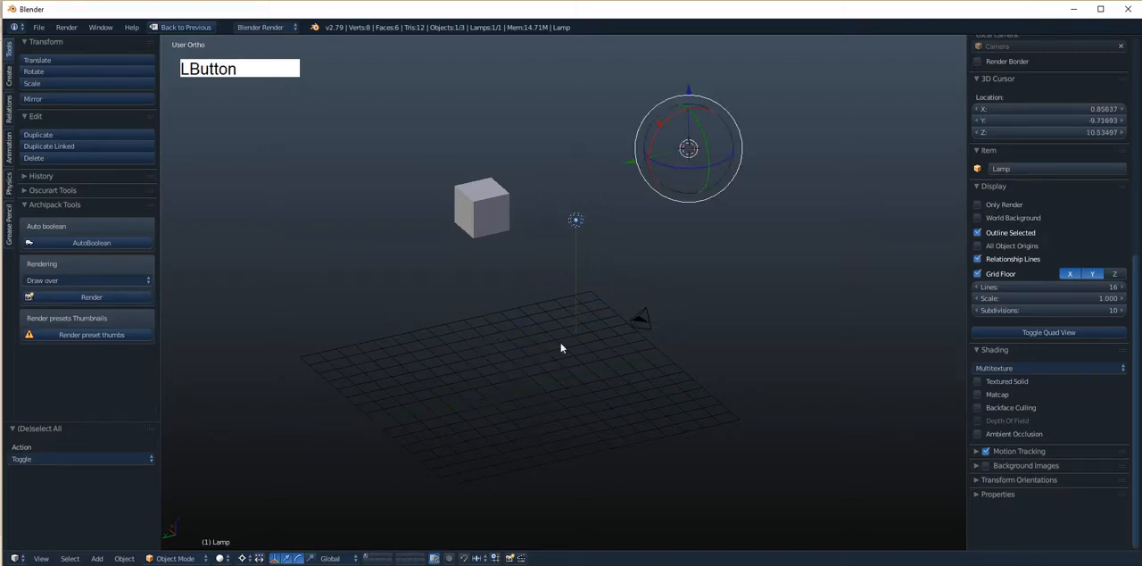
left_click(529, 374)
left_click(579, 101)
left_click(346, 154)
left_click_drag(640, 192, 657, 234, "alt")
left_click(393, 241)
left_click(705, 94)
left_click(493, 143)
left_click(439, 310)
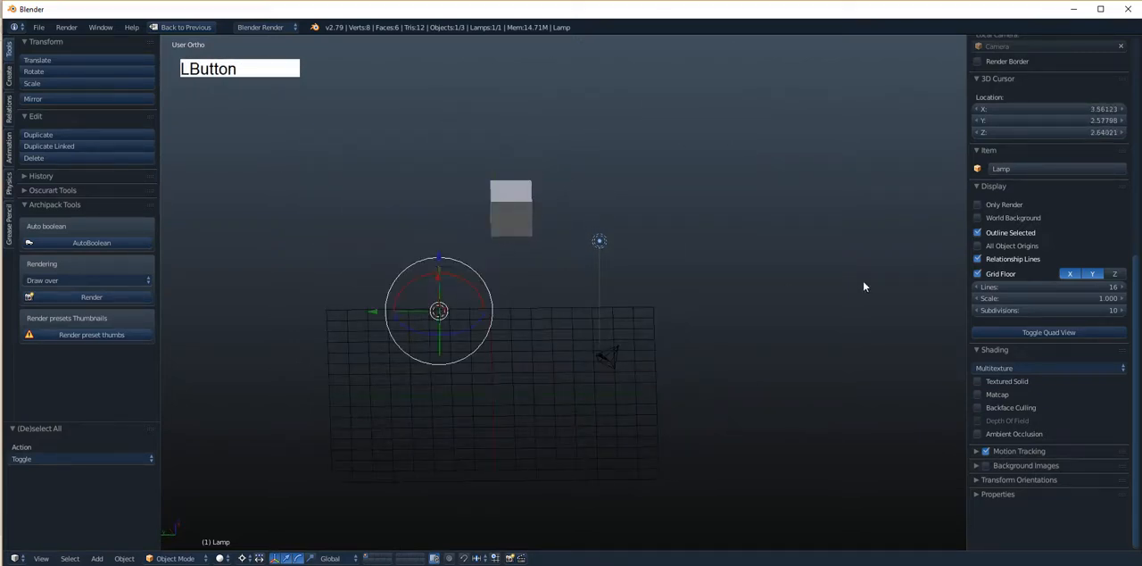
left_click(829, 263)
left_click(737, 171)
left_click_drag(690, 300, 682, 318, "alt")
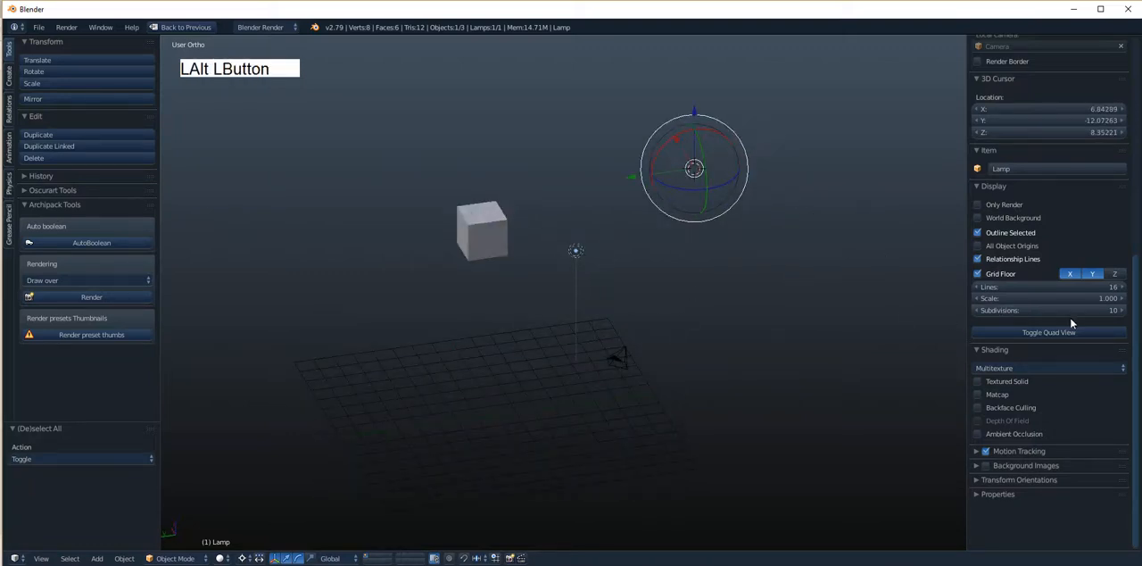
left_click_drag(1134, 350, 1134, 123)
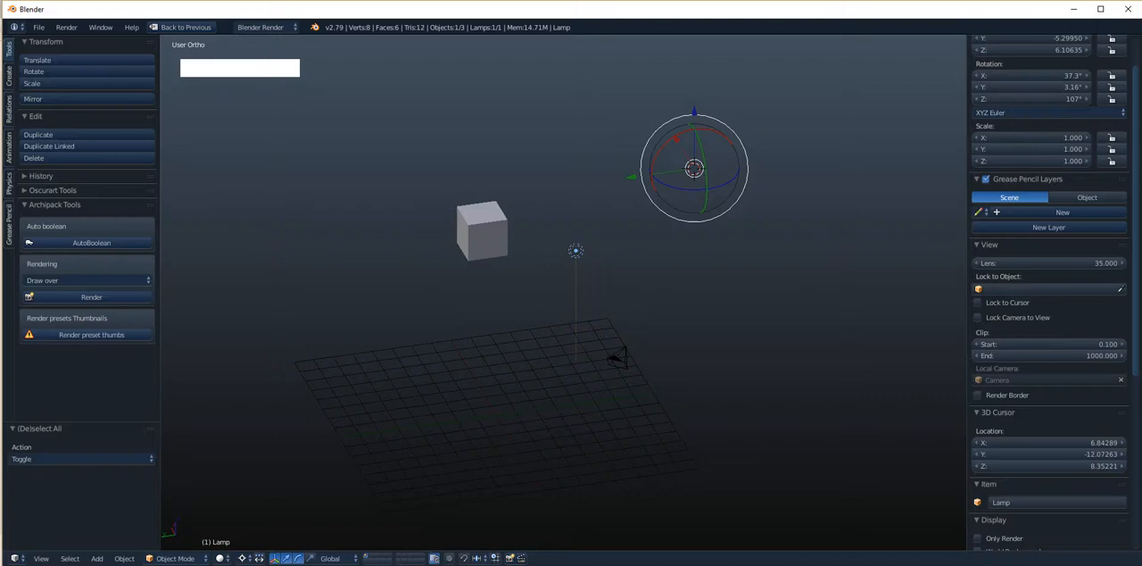
scroll(995, 293, "down", 4)
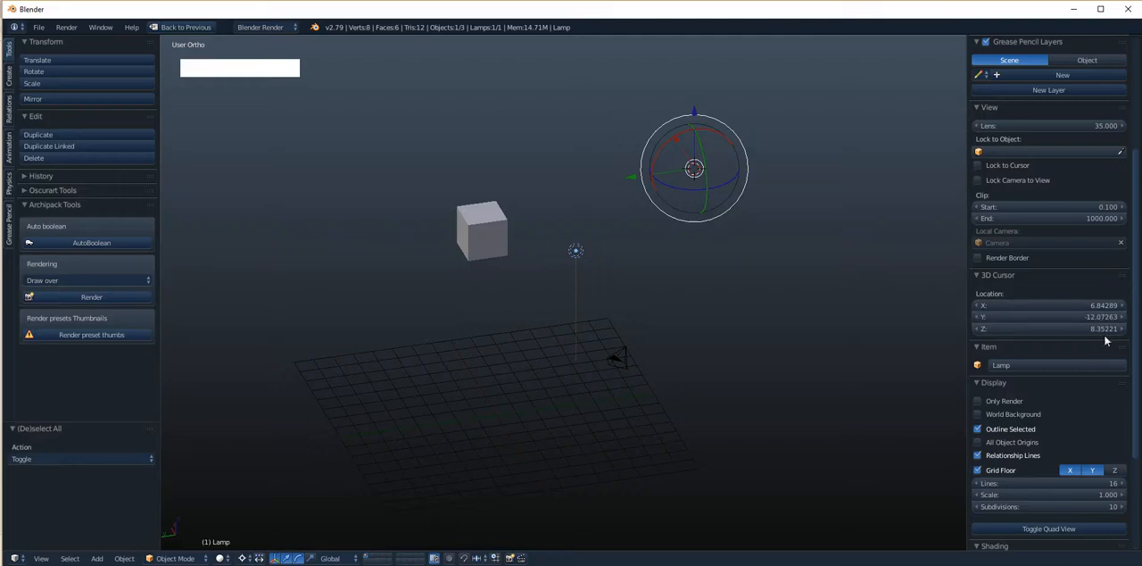
- Try snapping only the cube to the 3D cursor, and undo the snap
left_click_drag(615, 271, 647, 294, "alt+shift")
right_click(437, 263)
key("shift+s")
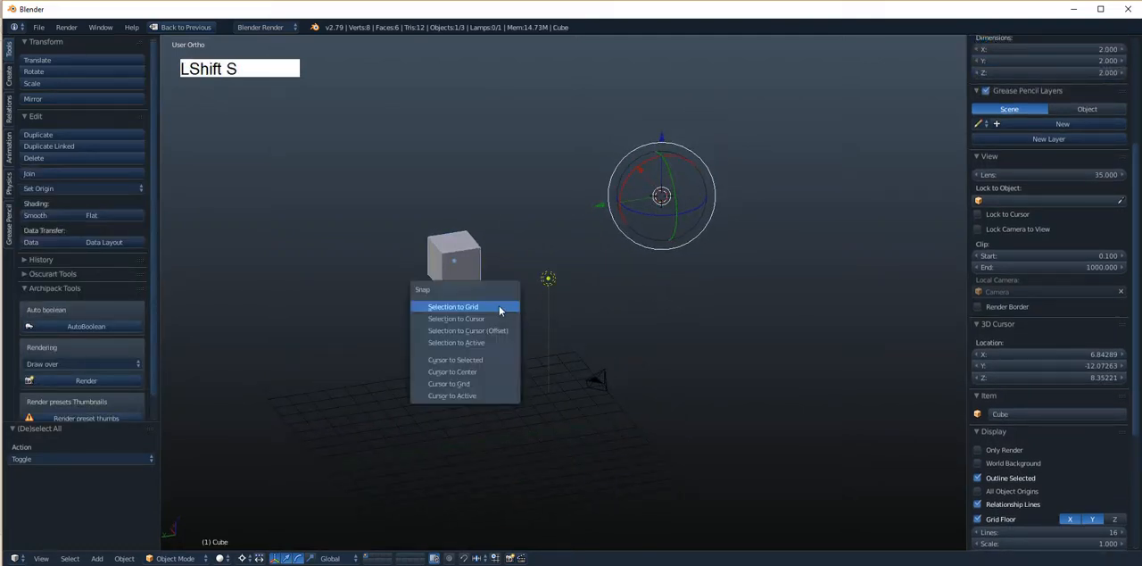
left_click(496, 319)
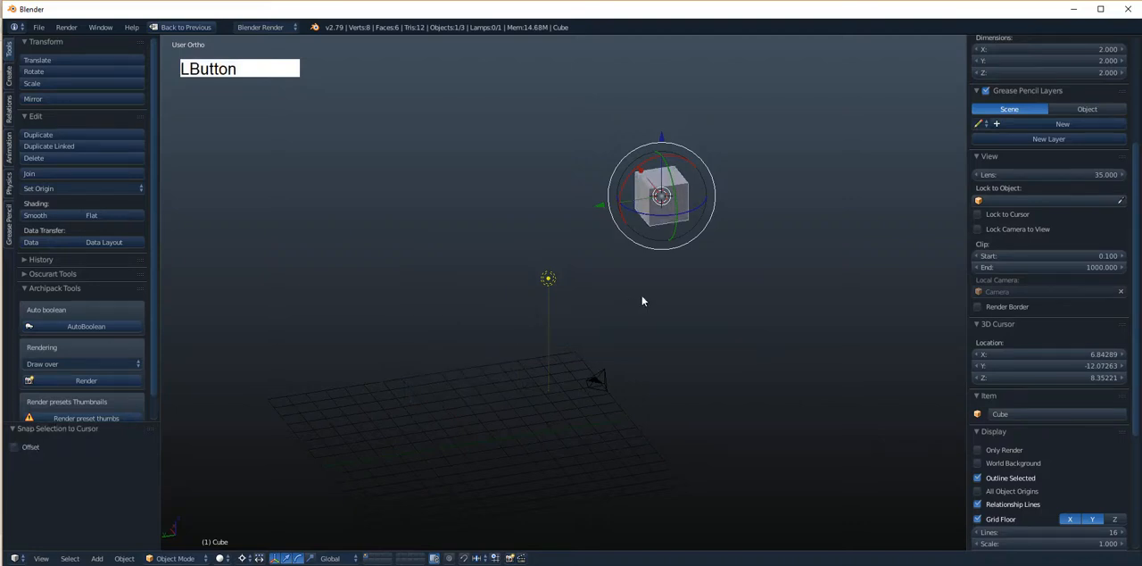
key("ctrl+z")
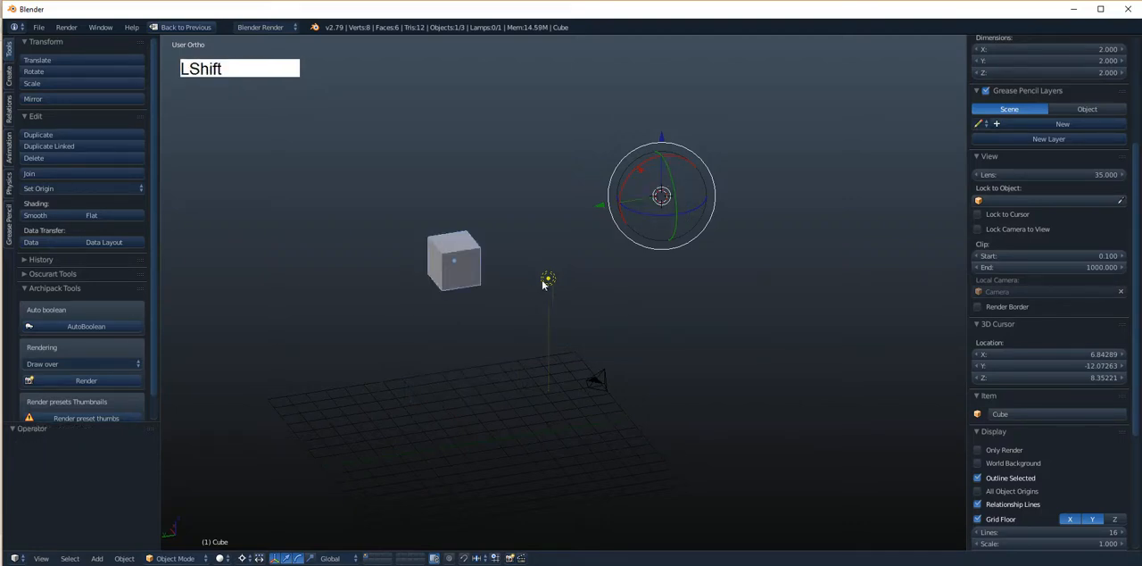
- Add the lamp and camera to the cube's selection, try snapping all three to the 3D cursor, and undo the snap
right_click(587, 379, "shift")
key("shift+s")
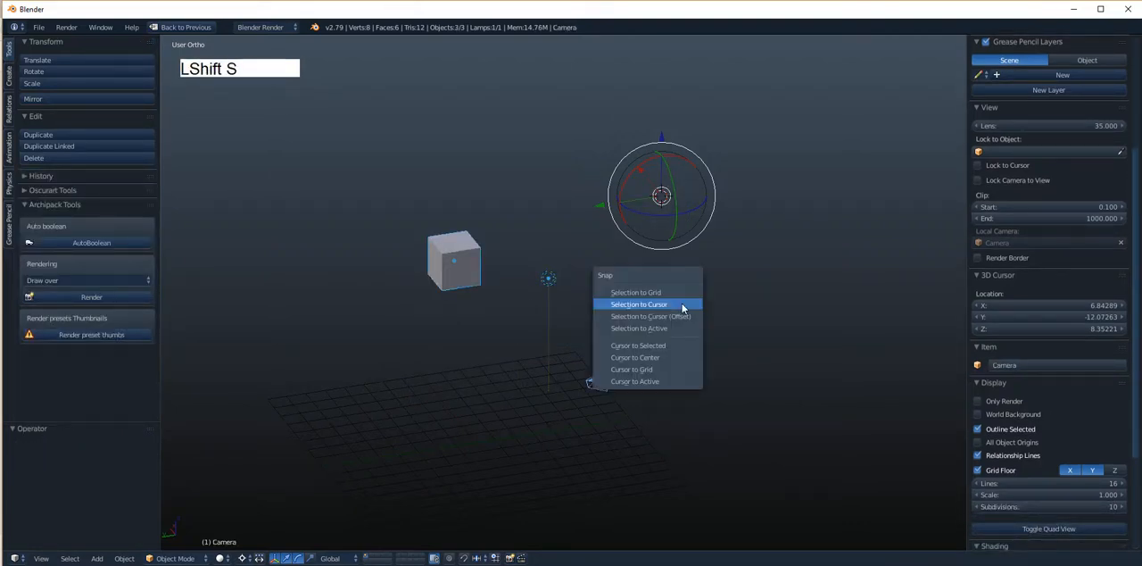
left_click(682, 308)
key("ctrl+z")
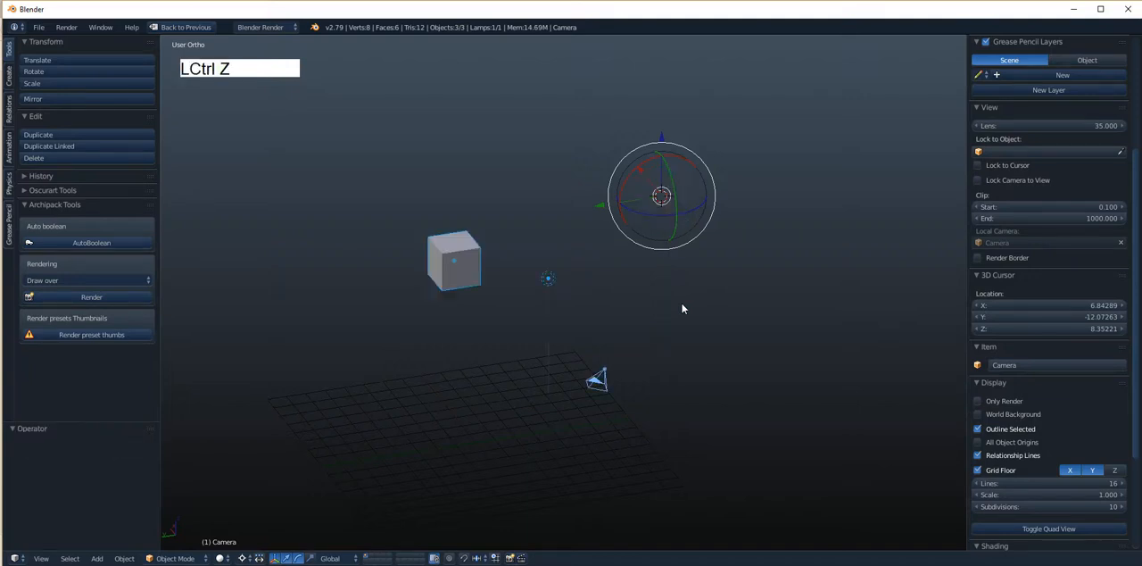
- Try snapping the cube, lamp and camera to the 3D cursor with offset, and undo the snap
key("shift")
key("shift+s")
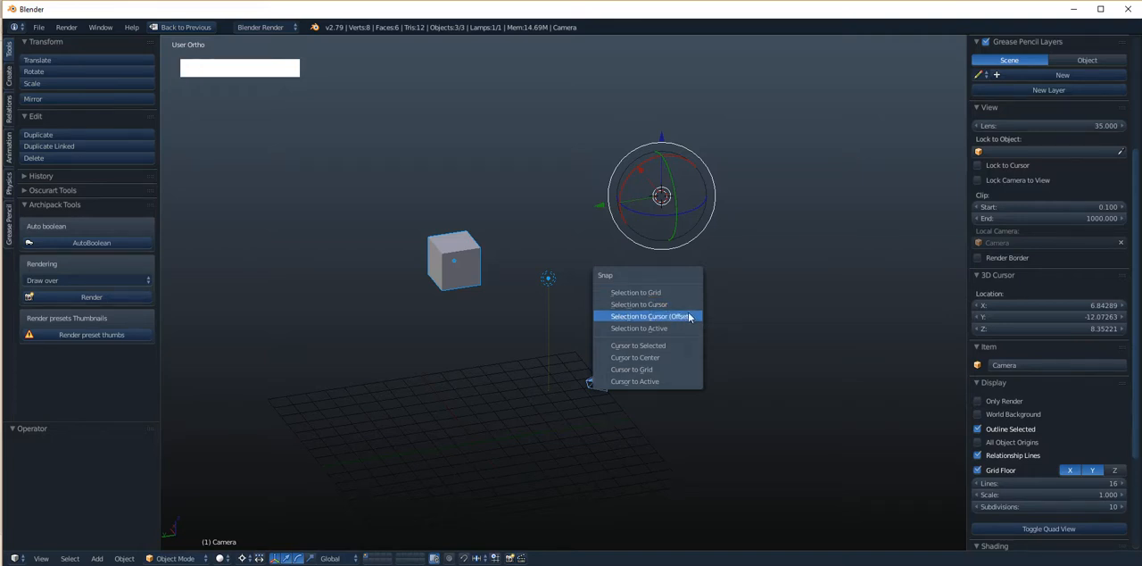
left_click(689, 316)
left_click_drag(688, 316, 624, 323, "alt")
key("ctrl+z")
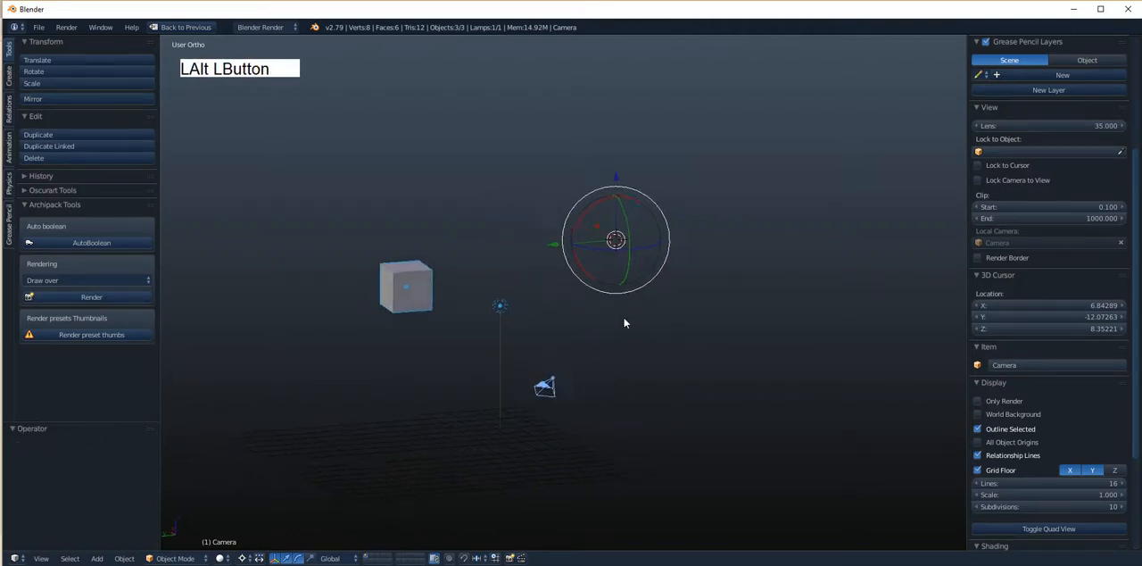
- Reselect the camera, lamp and cube with the cube active, try snapping the selection to the active object, and undo it
key("shift+s")
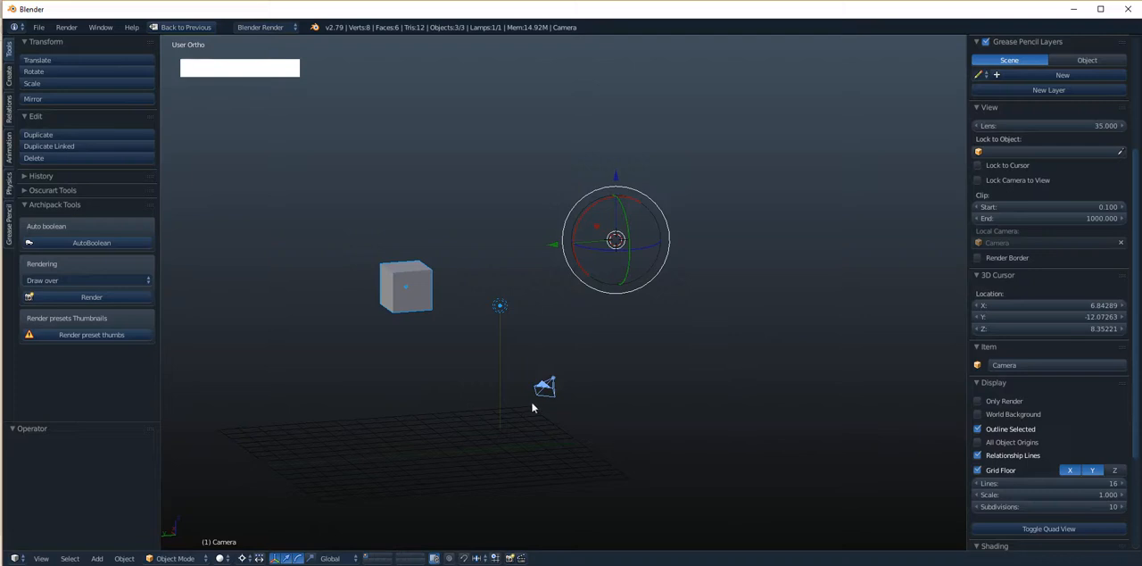
right_click(544, 390)
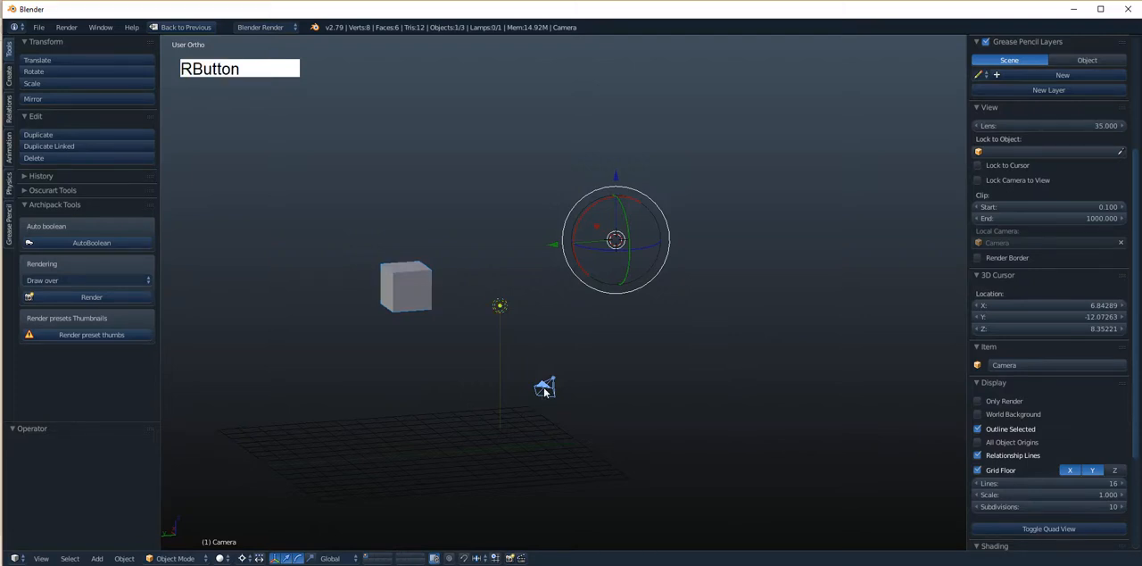
right_click(506, 318, "shift")
right_click(410, 289, "shift")
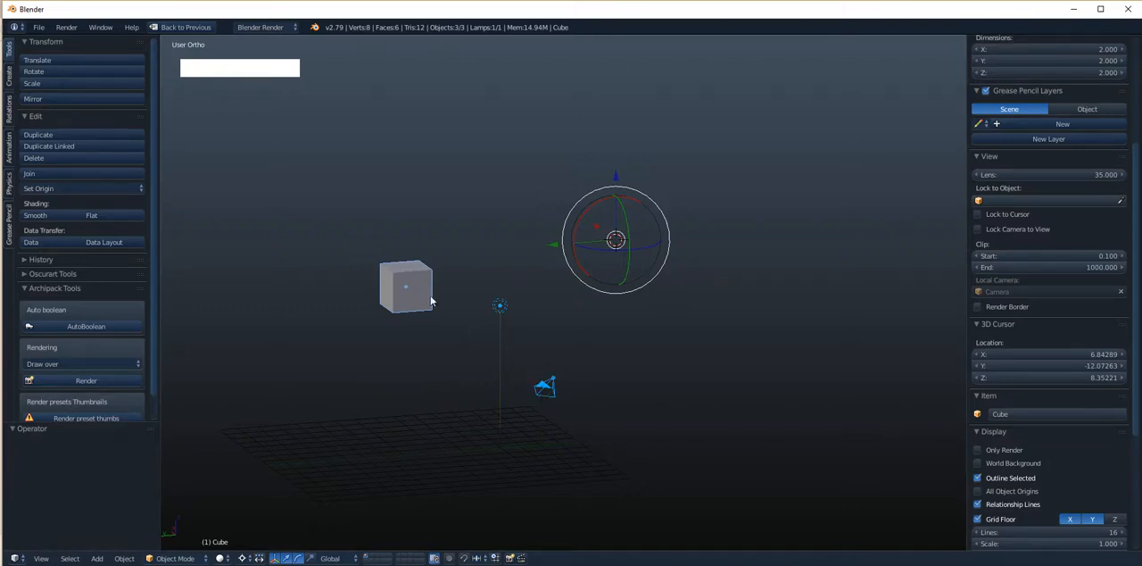
key("shift+s")
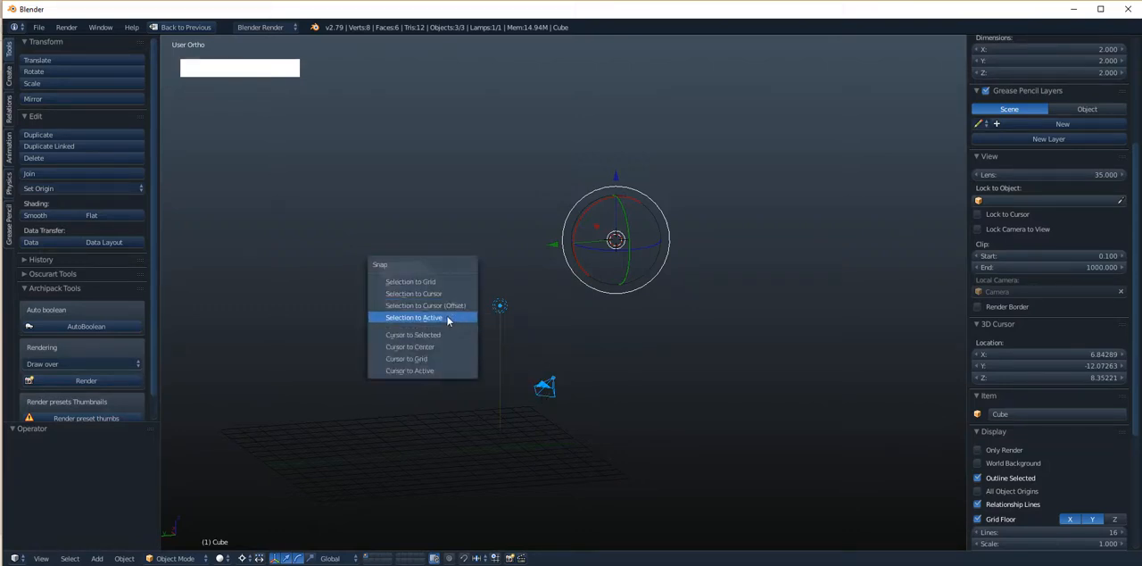
left_click(448, 318)
key("ctrl+z")
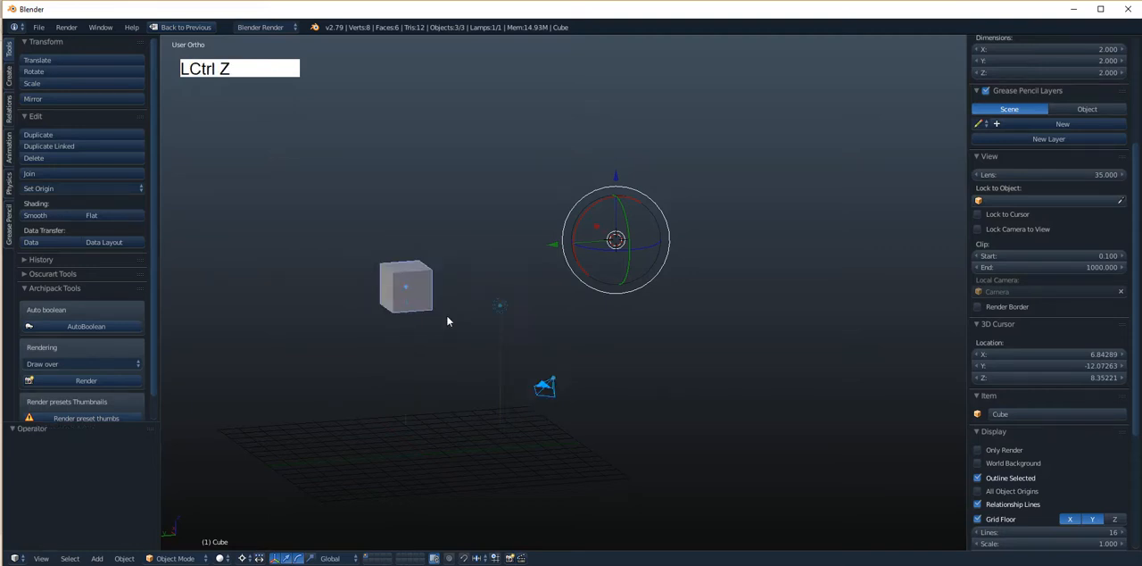
- Deselect everything, select only the cube, snap the 3D cursor to it, and compare the cursor's location with the cube's
key("a")
left_click_drag(466, 329, 468, 322, "alt+shift")
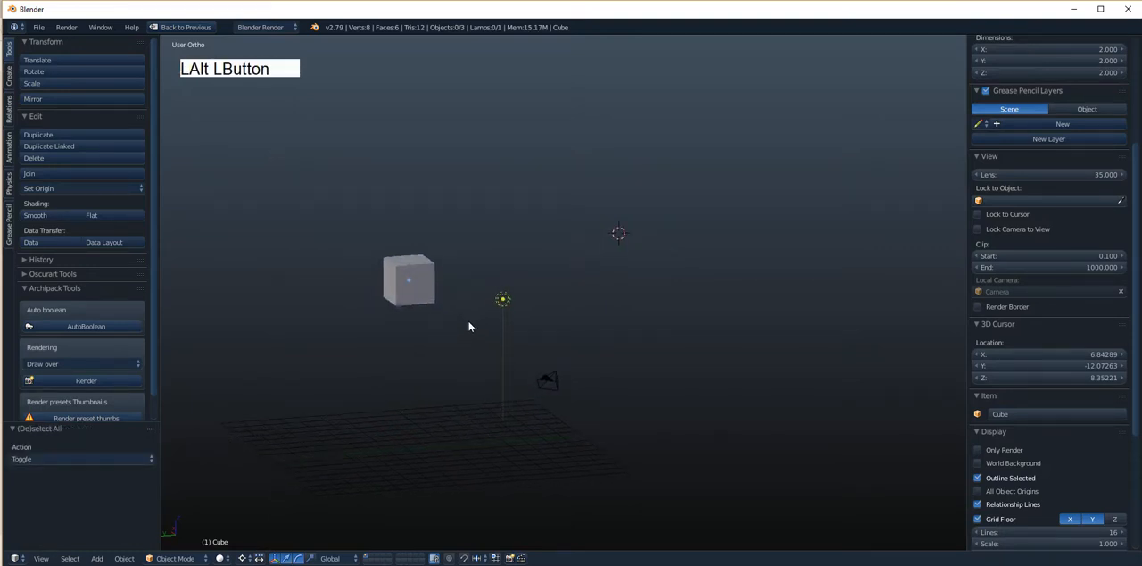
key("shift+s")
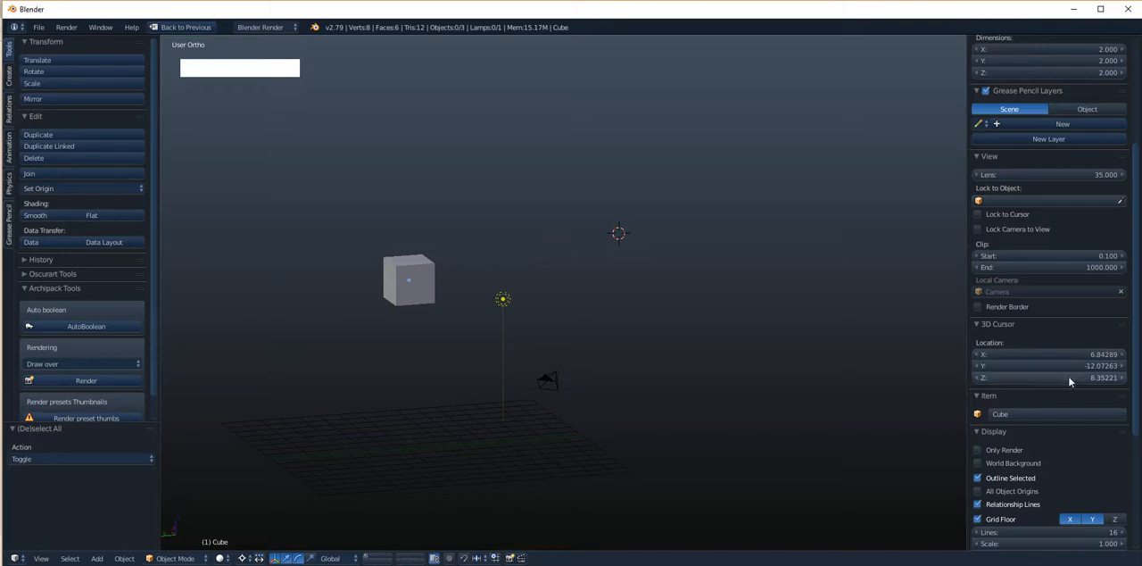
left_click_drag(1137, 363, 1140, 140)
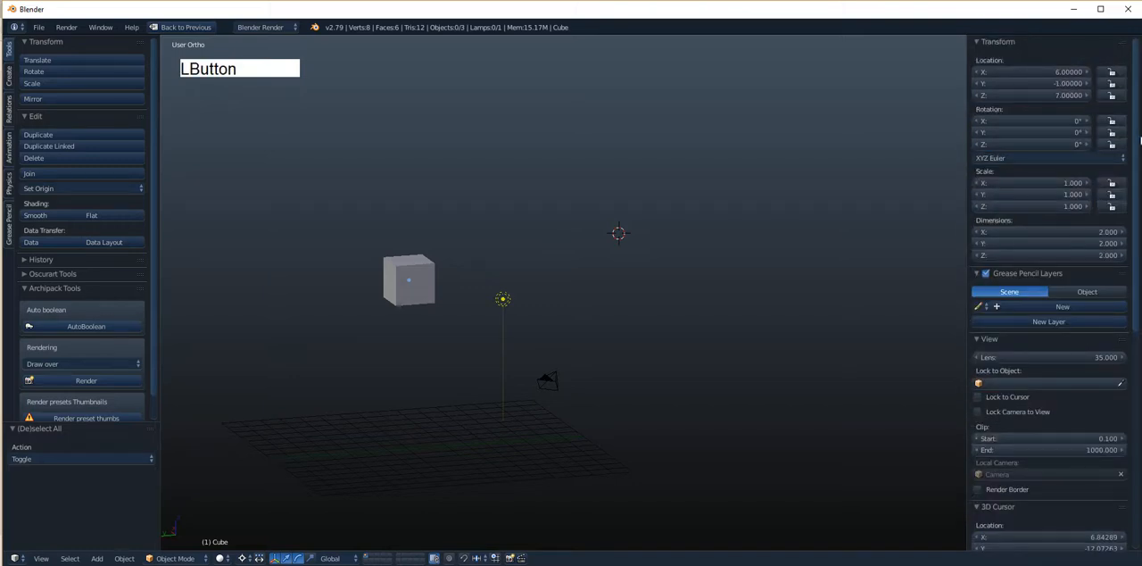
right_click(411, 286)
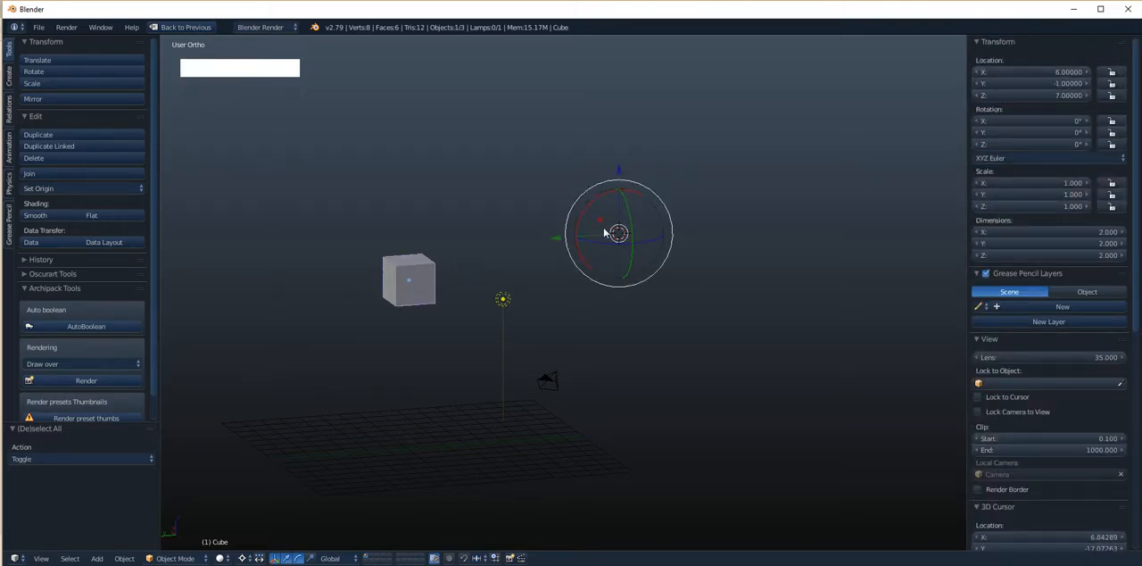
key("shift+s")
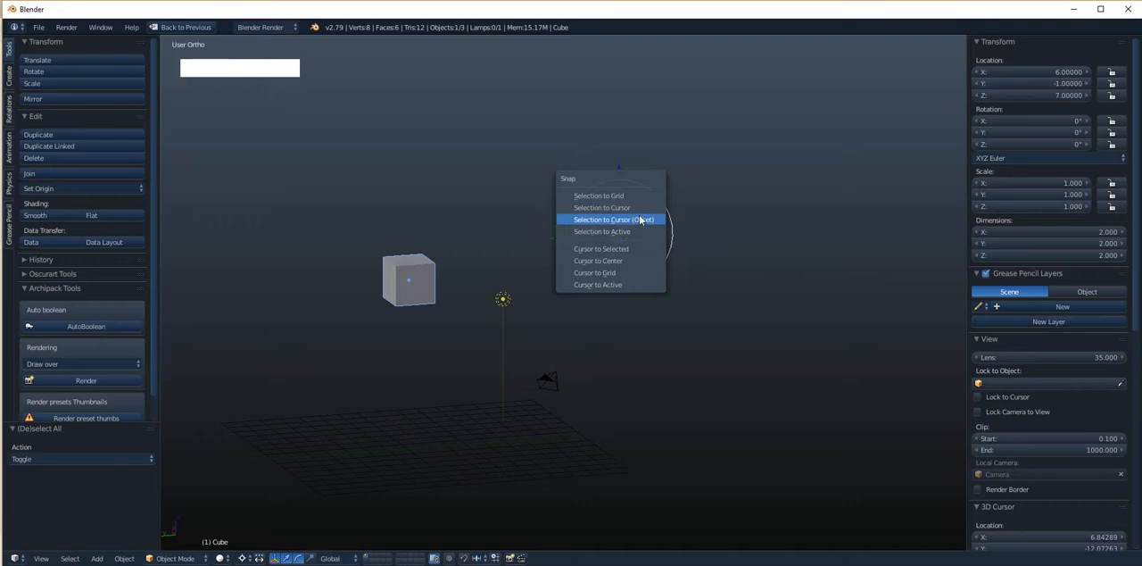
left_click(623, 257)
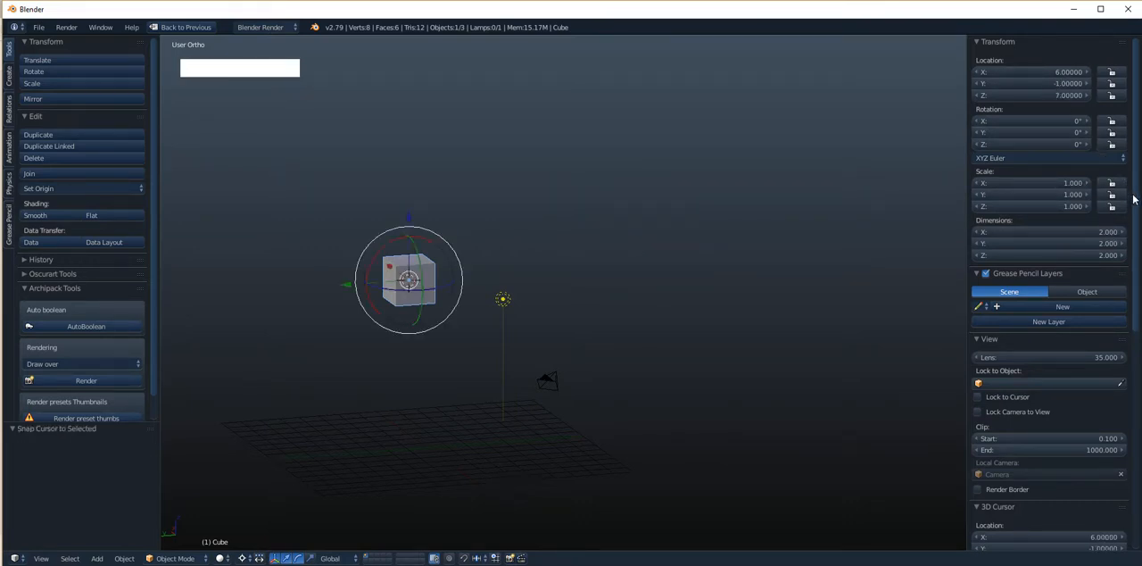
left_click_drag(1133, 198, 1130, 420)
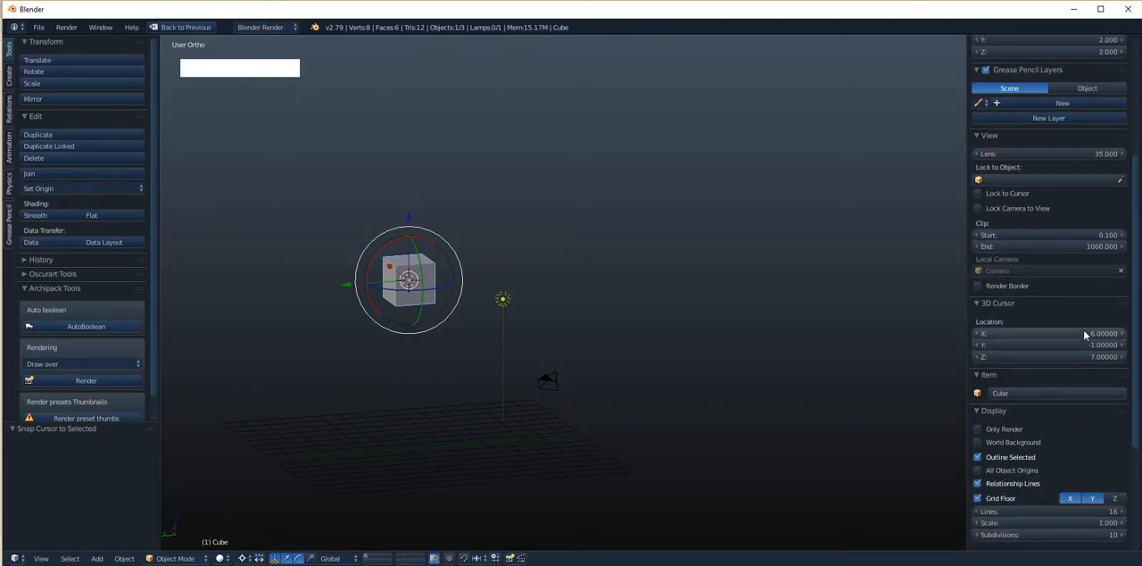
left_click_drag(1134, 329, 1135, 212)
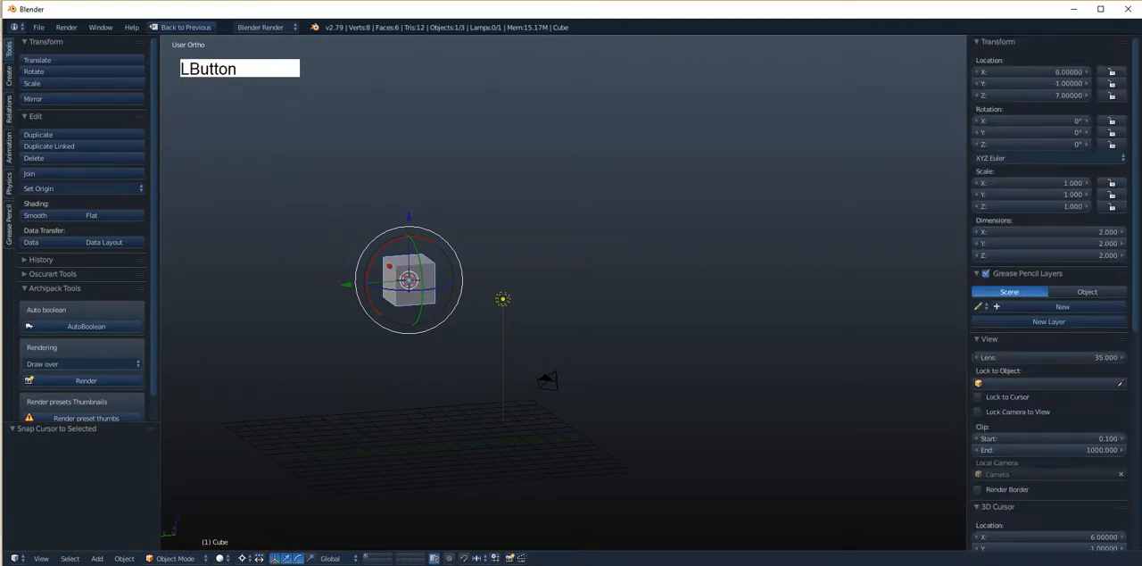
left_click_drag(1135, 103, 1134, 353)
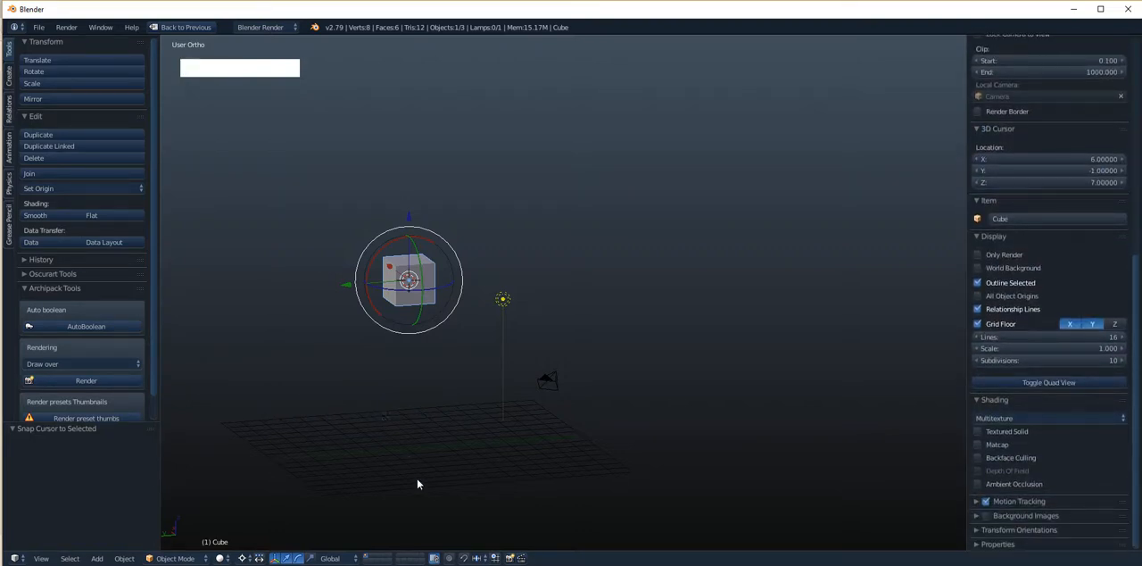
- Snap the 3D cursor to the center of the scene
key("shift+s")
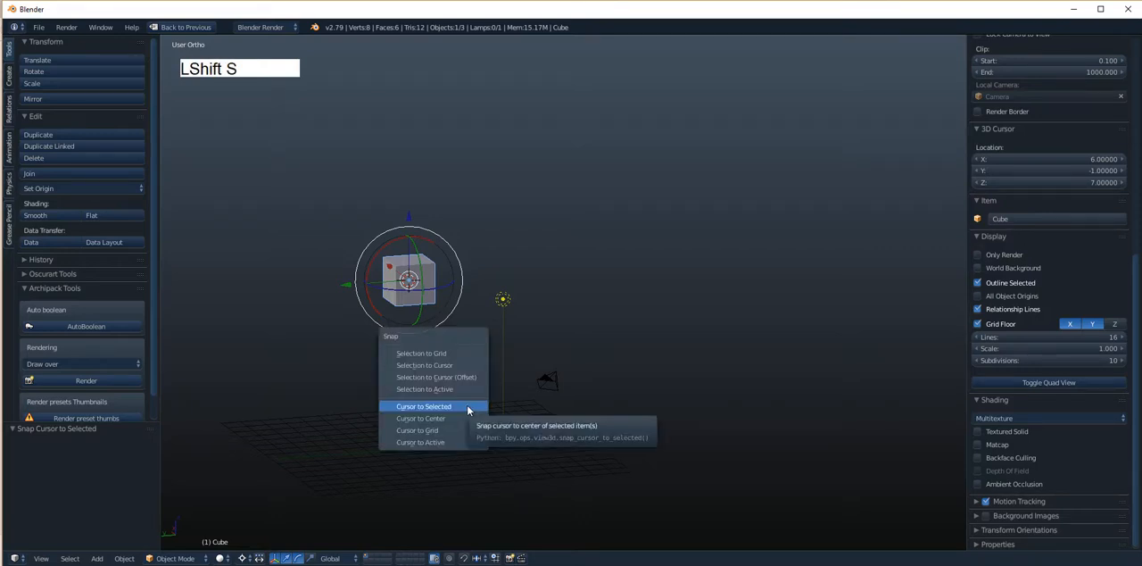
left_click(463, 423)
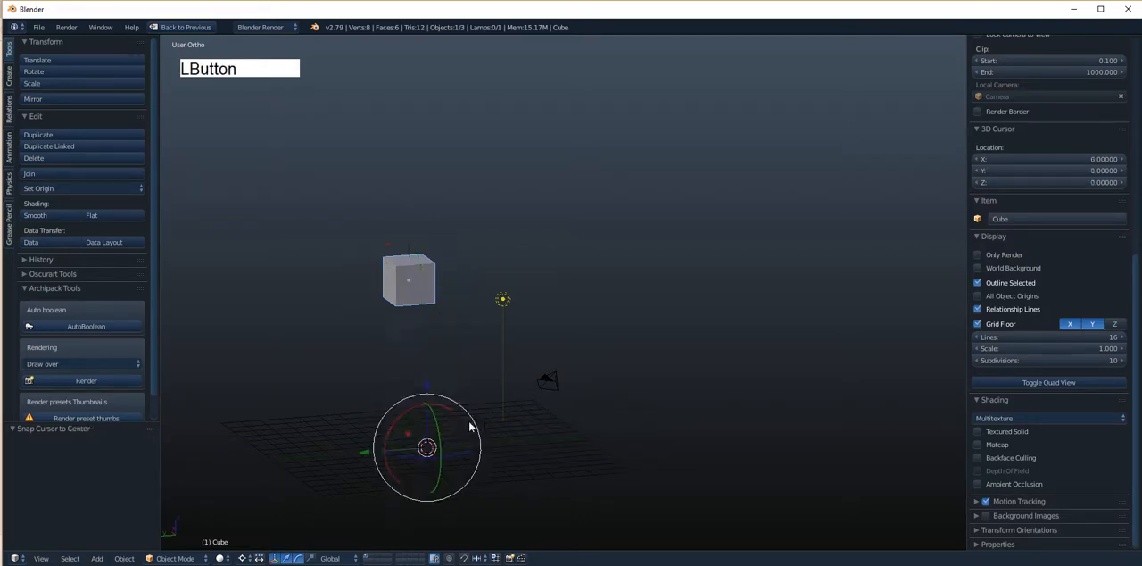
left_click_drag(472, 425, 589, 319, "alt+shift")
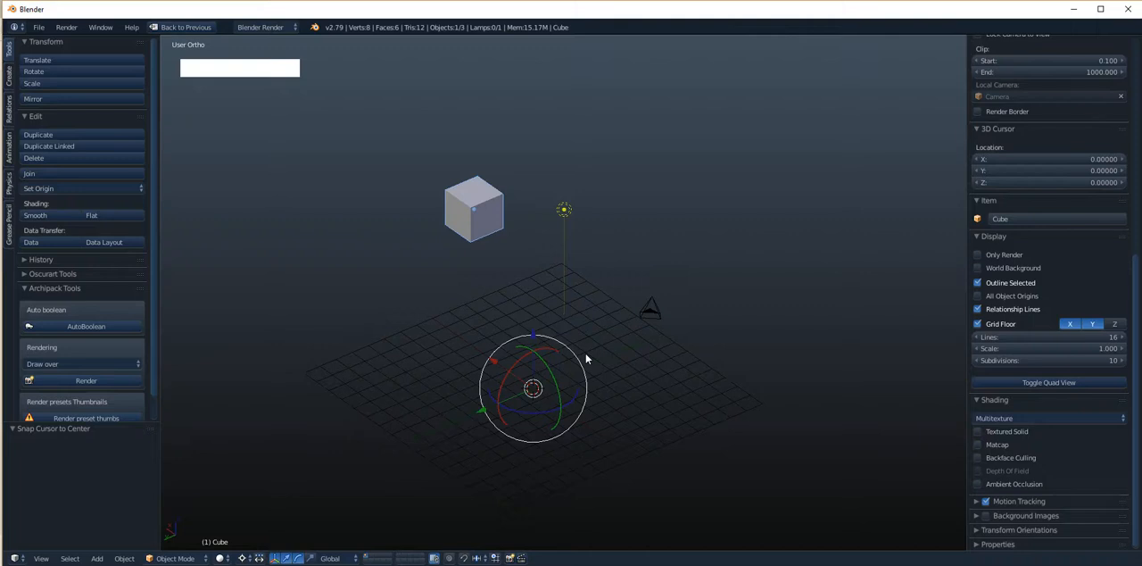
- Add a mesh cube at the 3D cursor in the middle of the grid floor
key("shift")
key("shift+a")
mouse_move(644, 316)
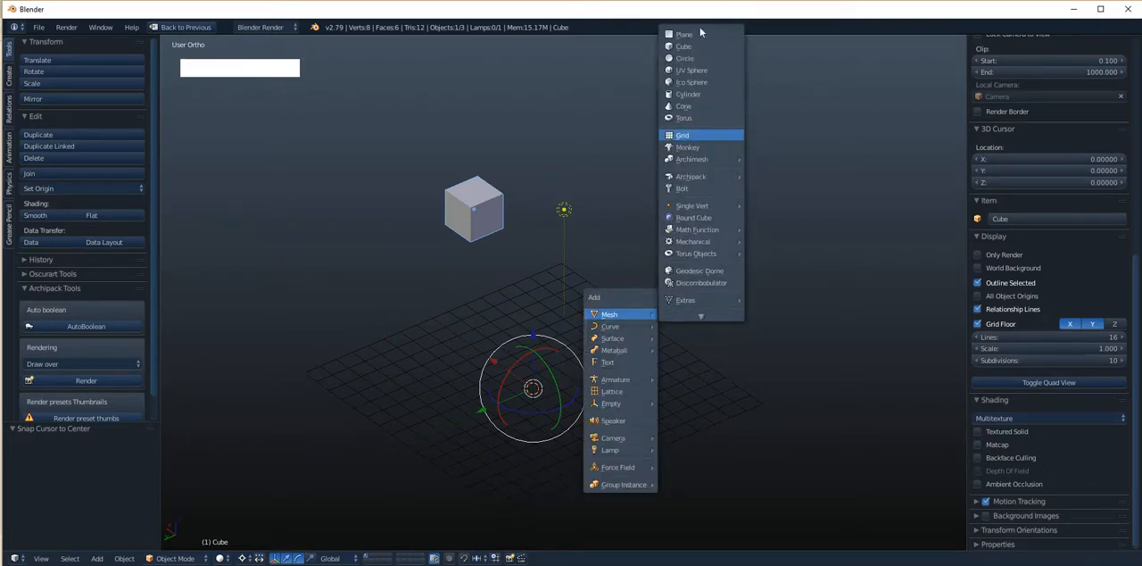
left_click(693, 45)
left_click_drag(530, 371, 520, 359, "alt")
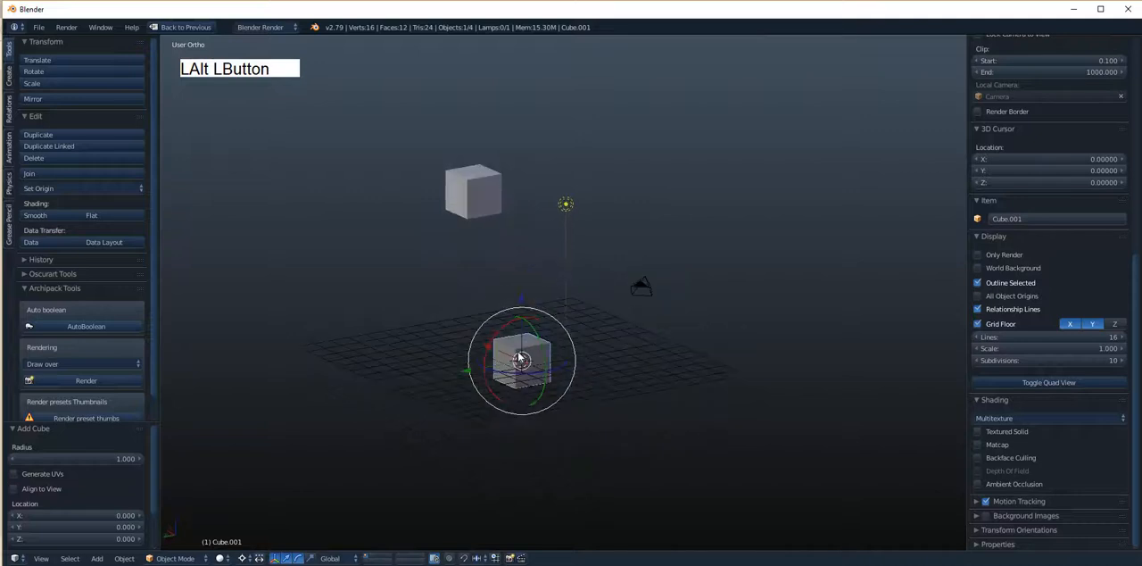
- Place the 3D cursor in empty space at about X -3.85, Y -11.03, Z 9.11 and add a mesh circle there
left_click(754, 168)
key("shift")
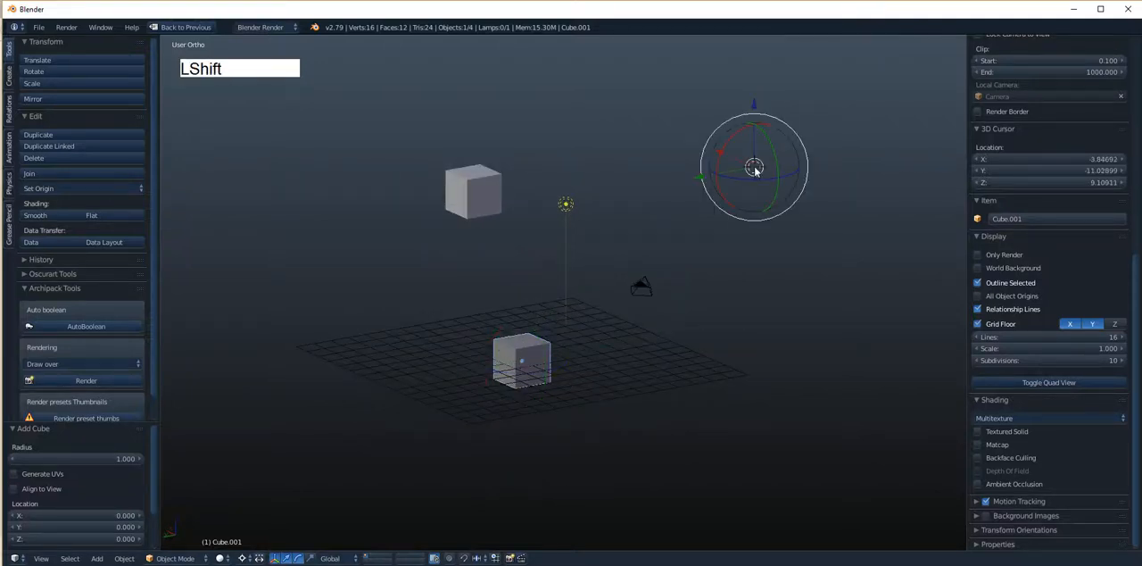
key("shift+a")
mouse_move(756, 170)
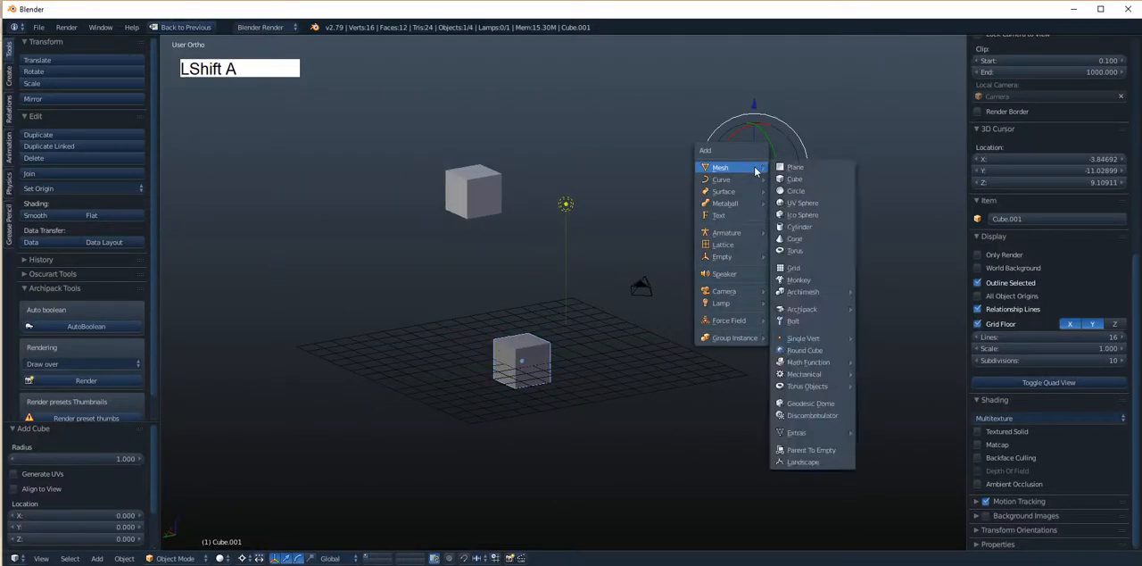
left_click(802, 191)
left_click_drag(795, 214, 743, 267, "alt")
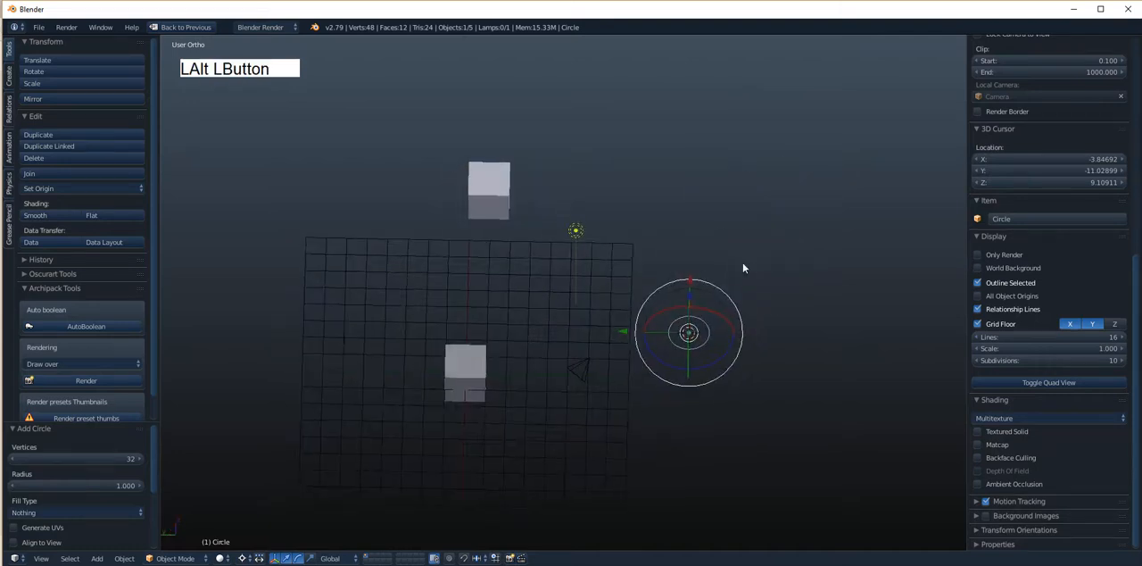
left_click_drag(583, 339, 711, 181, "alt")
left_click_drag(676, 232, 678, 255, "alt")
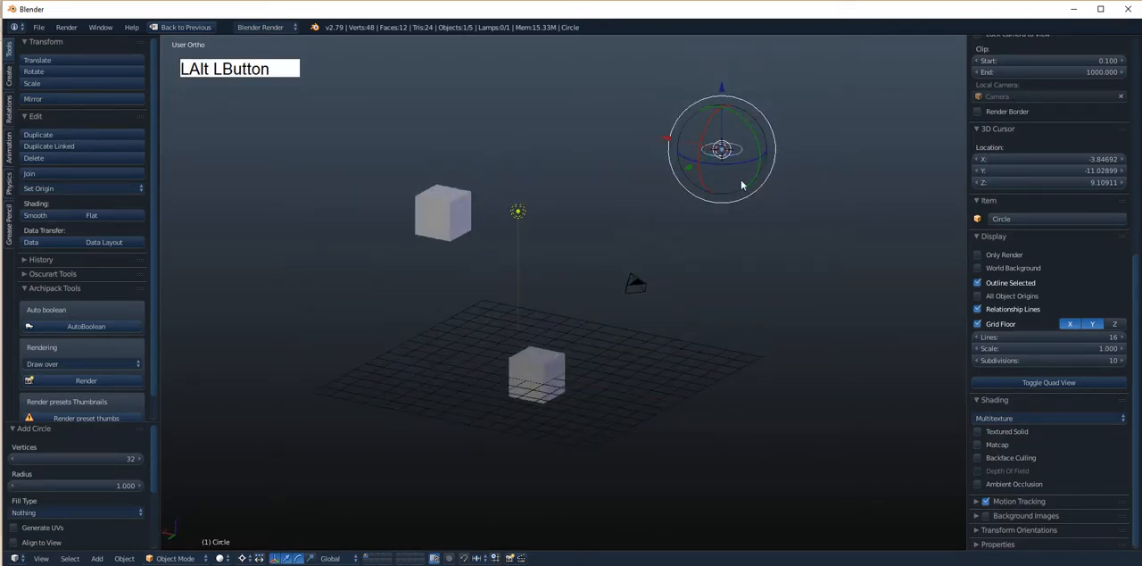
- Snap the 3D cursor back to the scene center, select the cube there, and review the snapping options
key("shift+s")
left_click(705, 213)
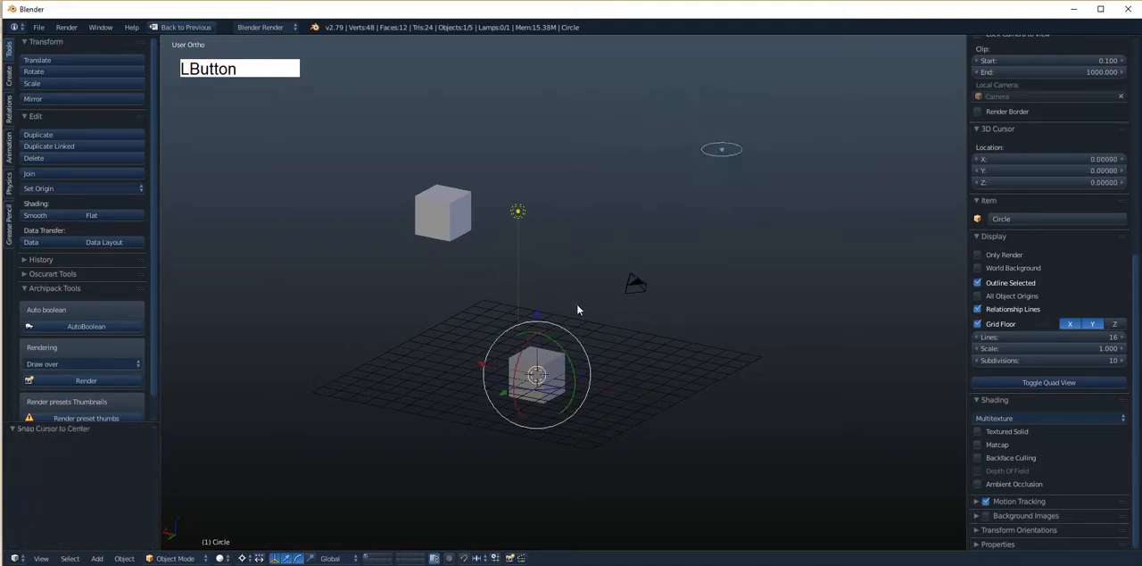
right_click(545, 365)
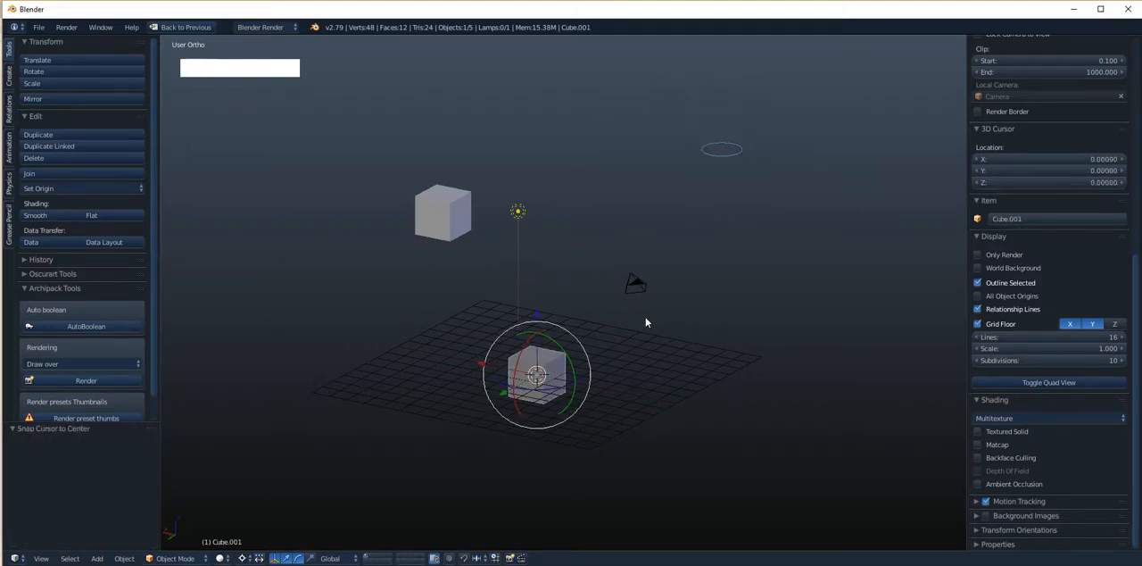
key("shift+s")
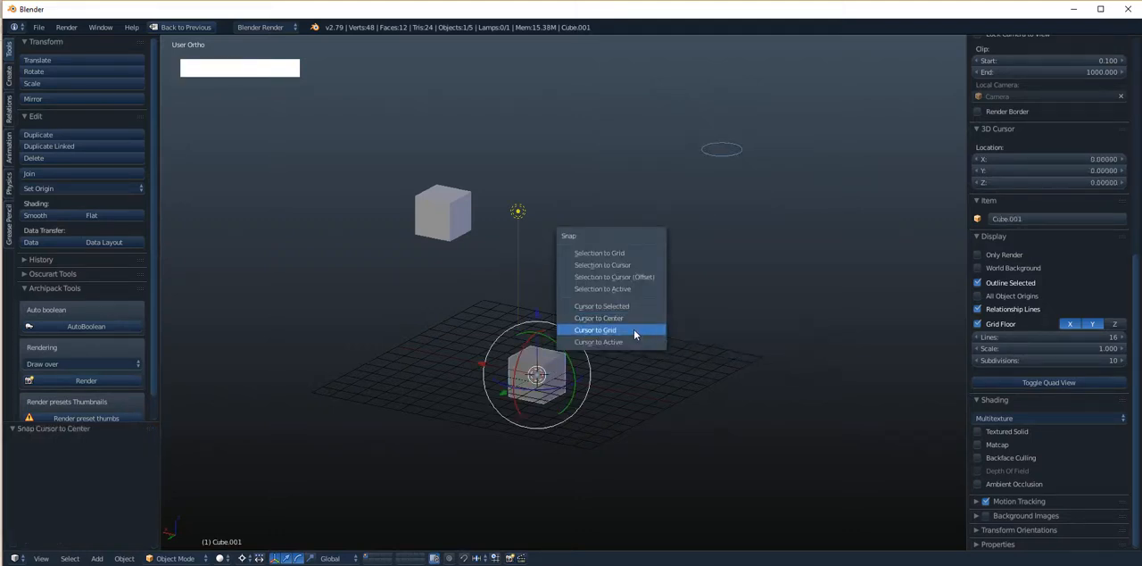
left_click_drag(705, 247, 683, 256, "alt")
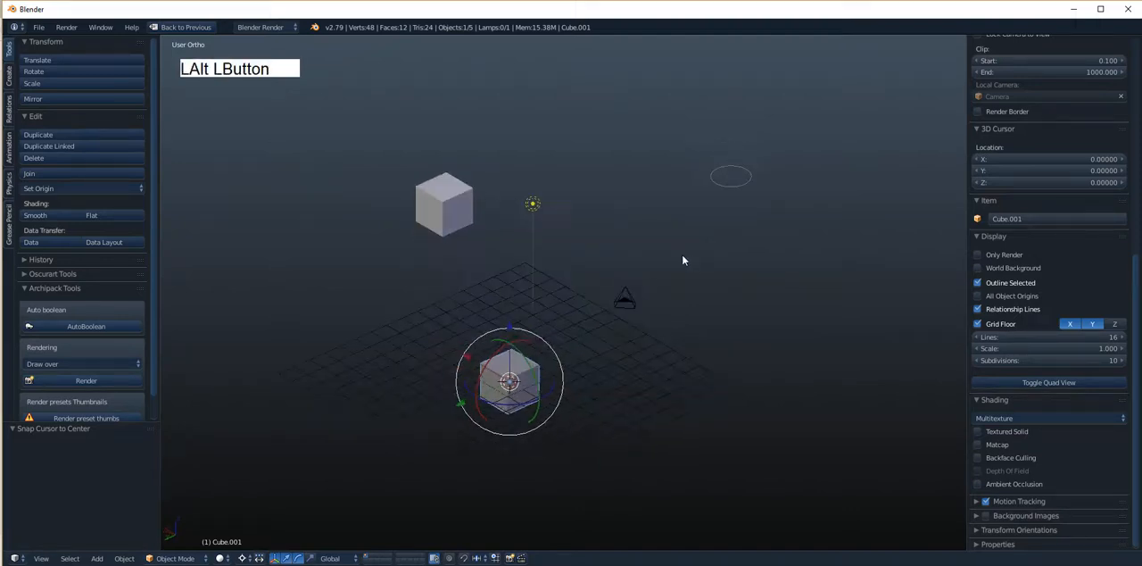
- Place the 3D cursor at several spots, ending in empty space at about X 2.21, Y -8.13, Z 11.65
left_click(600, 252)
left_click(477, 276)
left_click(542, 157)
left_click(667, 197)
left_click(716, 317)
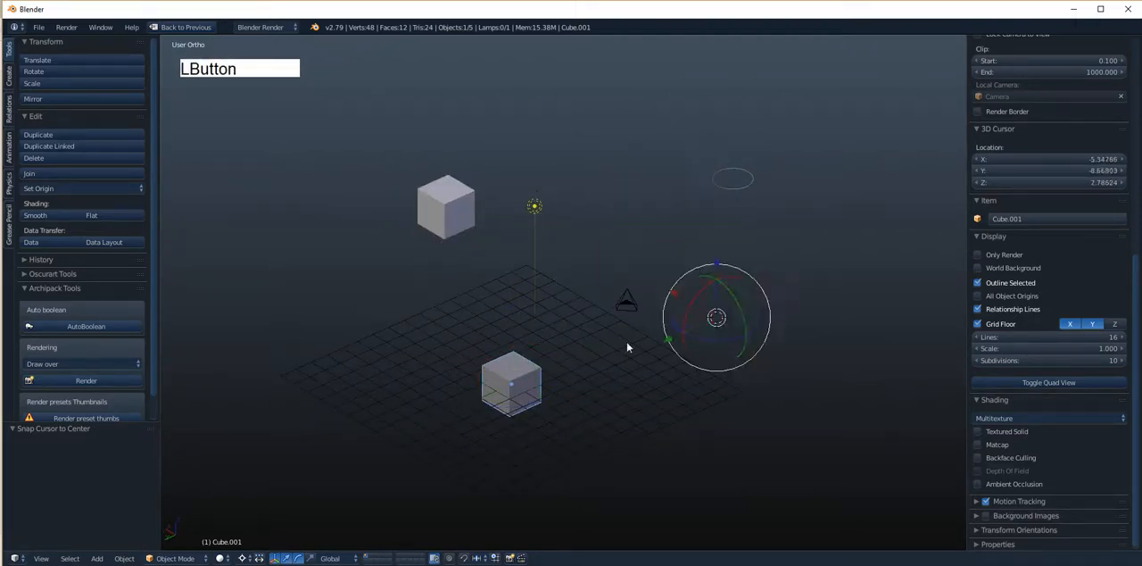
left_click(396, 319)
left_click(606, 107)
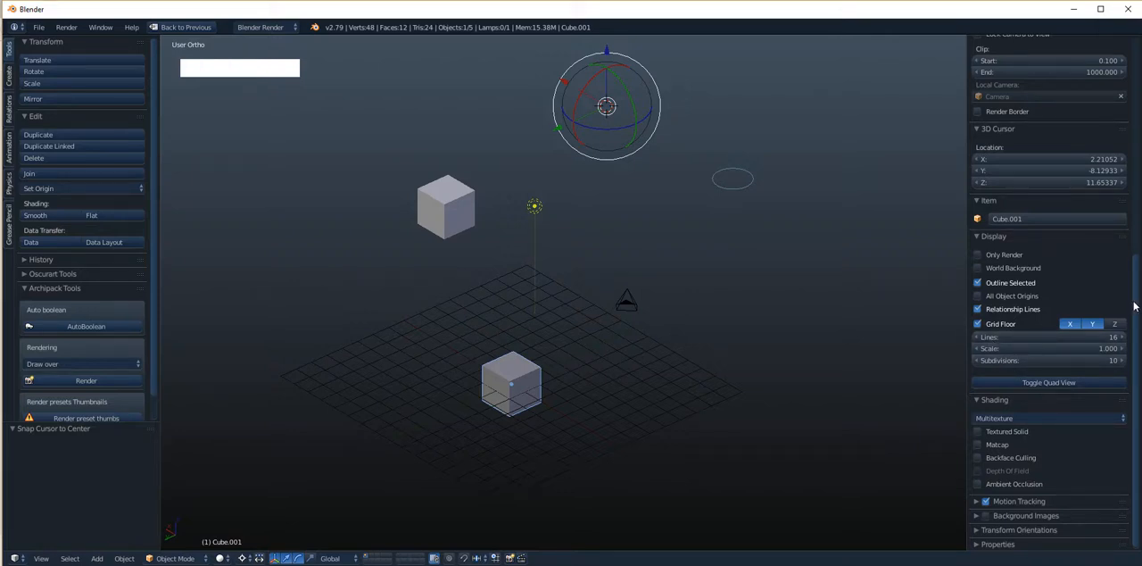
- Check the 3D cursor's location values and snap the cursor to the grid
scroll(1134, 306, "up", 8)
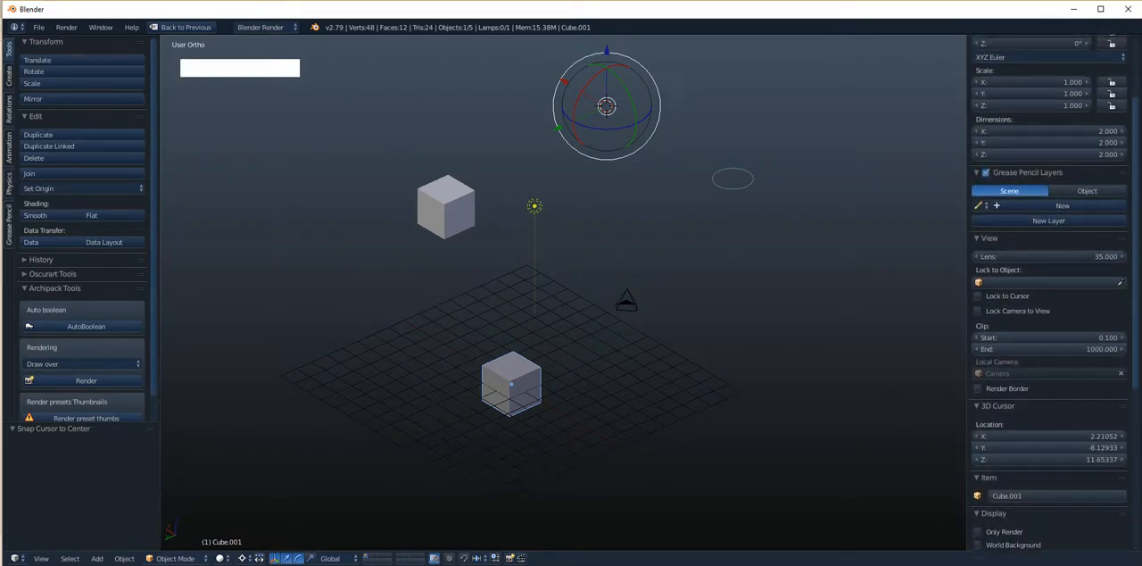
scroll(1134, 306, "down", 8)
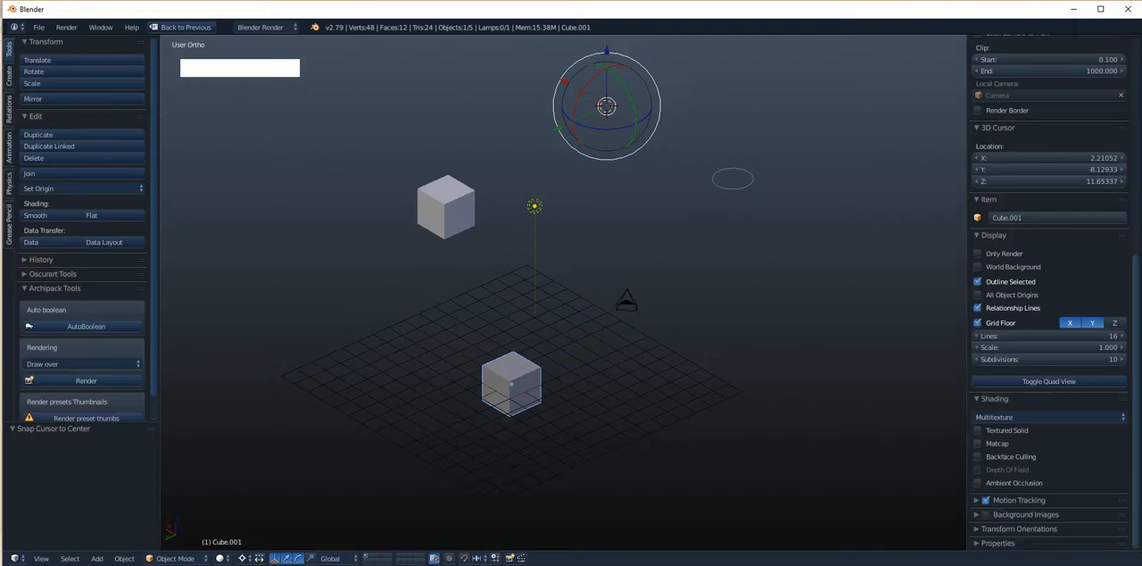
scroll(1045, 271, "up", 2)
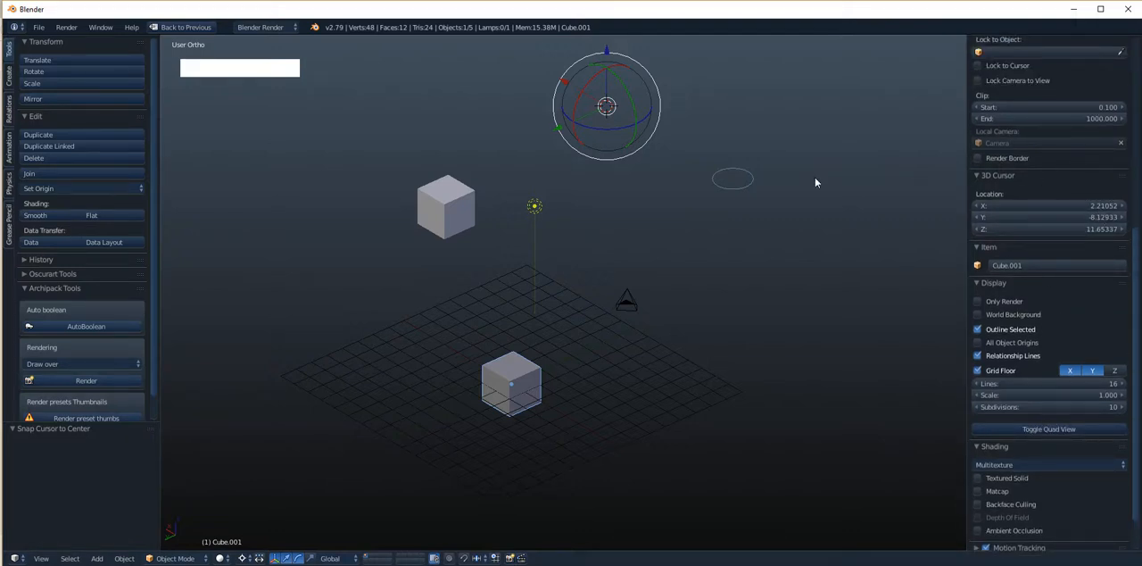
key("shift+s")
left_click(759, 183)
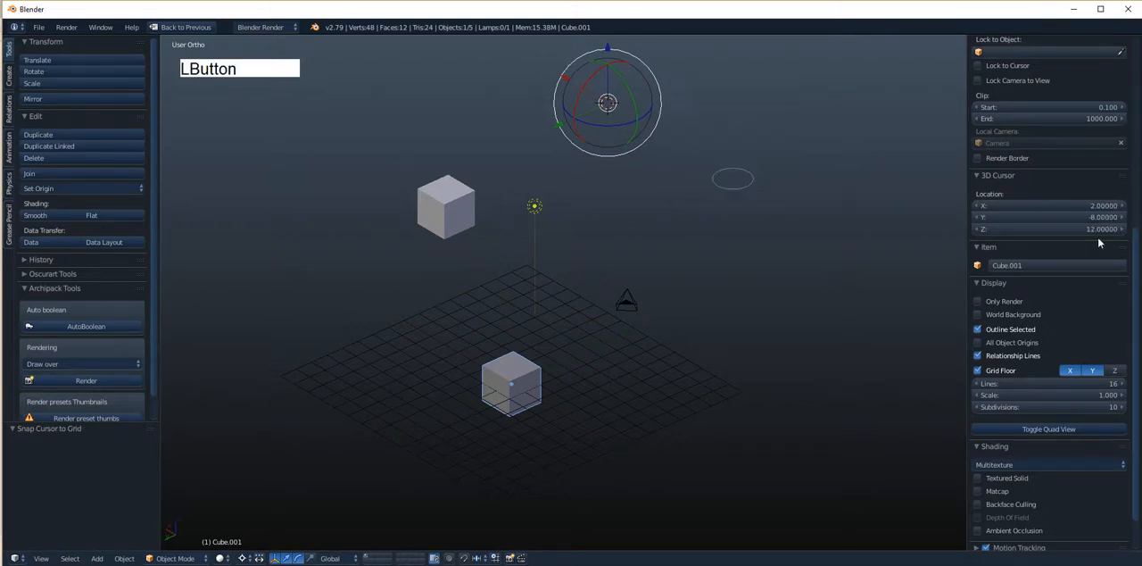
- In top view, place the 3D cursor at about X 2.35, Y -7.23 and snap it to the finer grid
left_click_drag(1135, 259, 1128, 359)
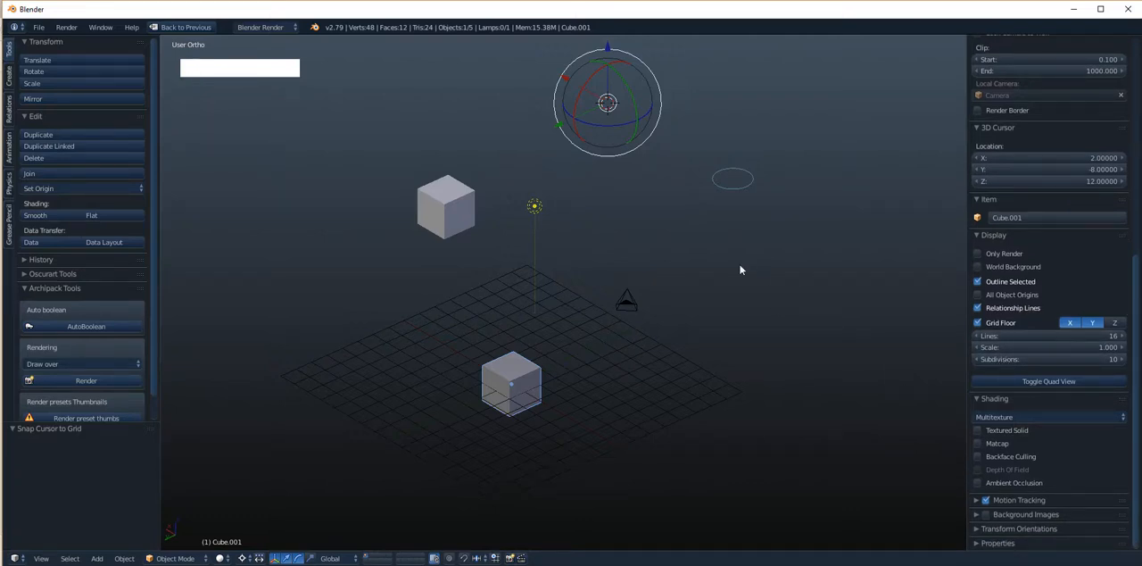
key("KP_7")
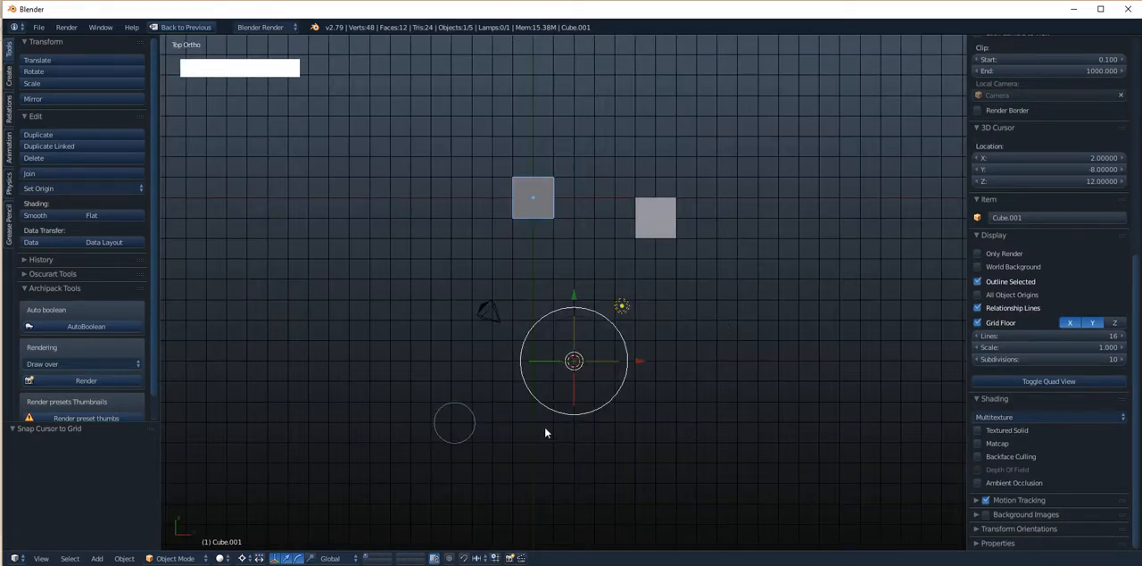
scroll(545, 427, "up", 5)
left_click_drag(549, 427, 544, 257, "alt+shift")
scroll(545, 257, "up", 2)
left_click(613, 227)
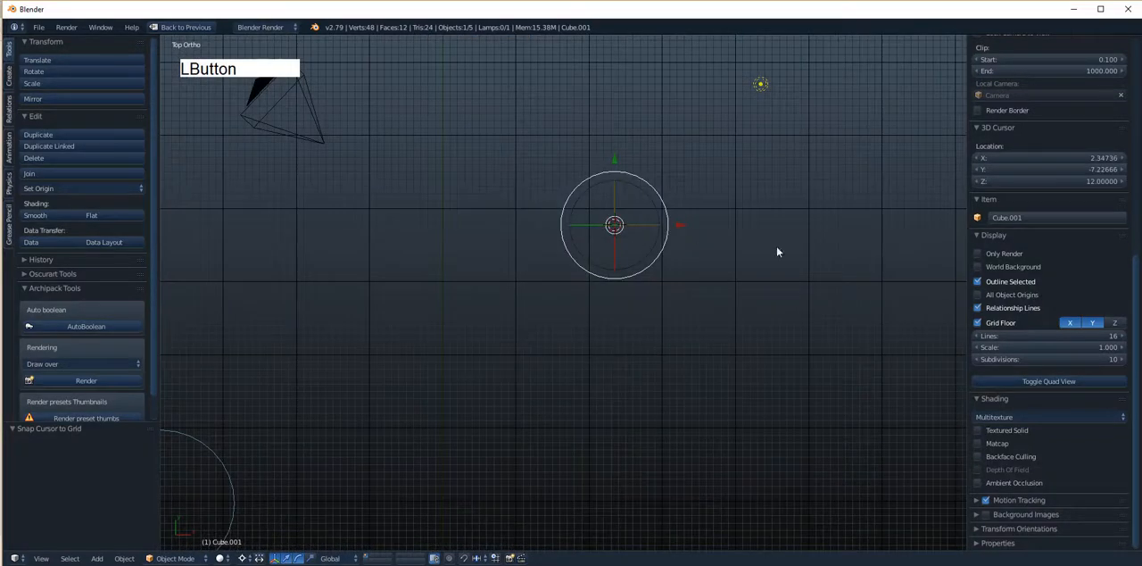
key("shift+s")
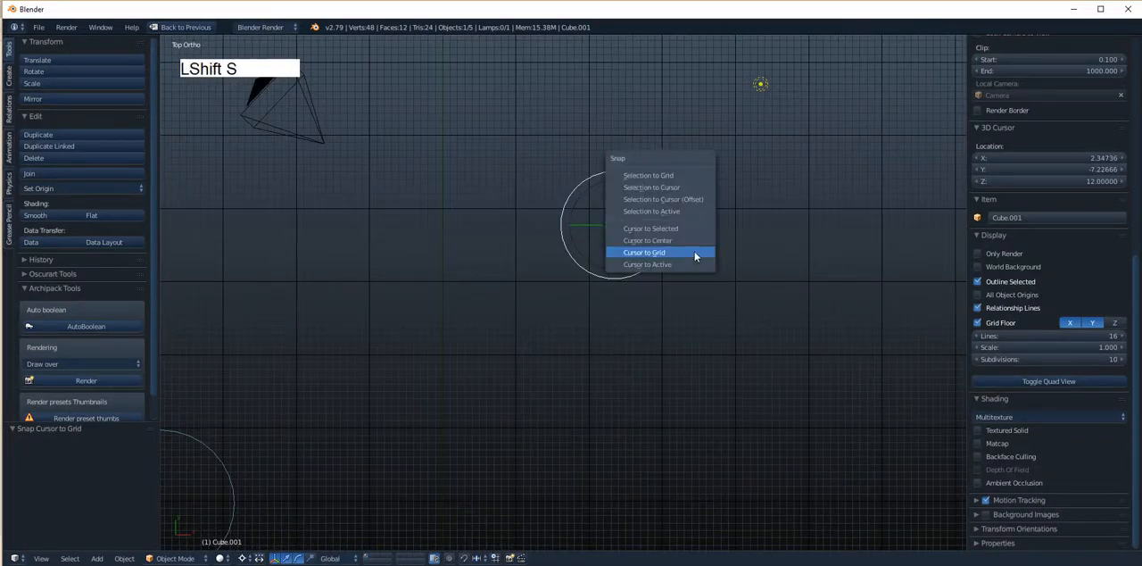
left_click(695, 257)
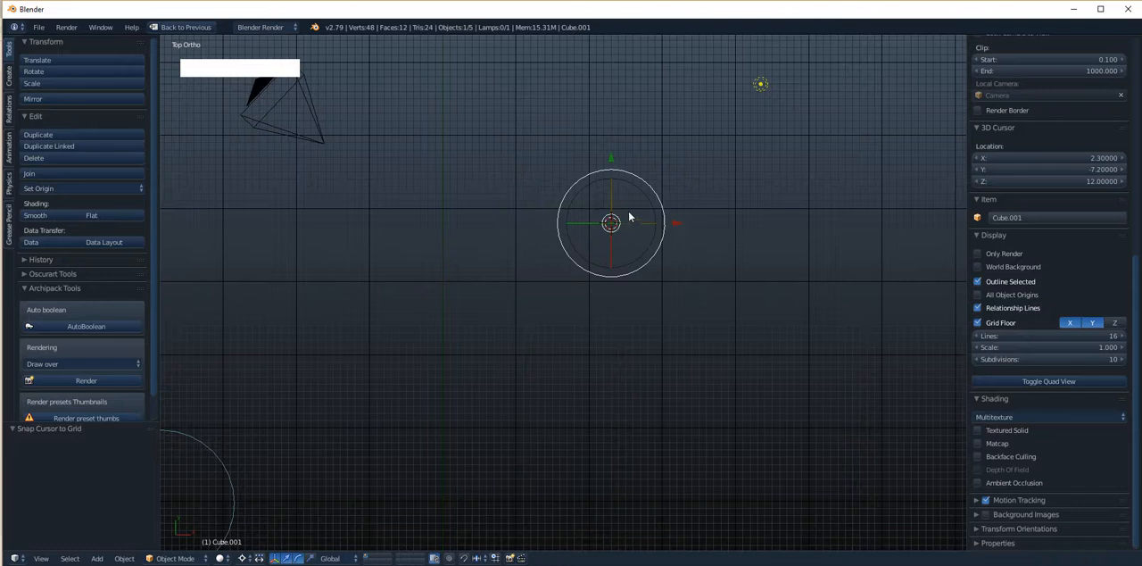
- Add the circle, the lamp and the upper cube to the lower cube's selection, upper cube last, and snap the 3D cursor to the active object
left_click_drag(644, 245, 690, 279, "alt")
key("shift+s")
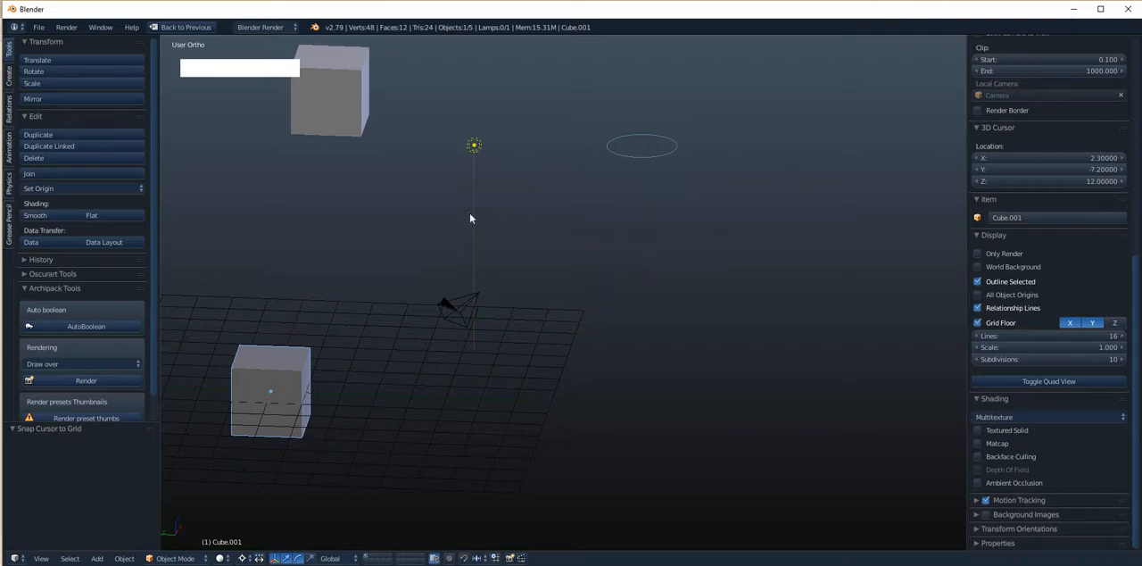
left_click_drag(469, 212, 441, 300, "alt")
right_click(426, 308)
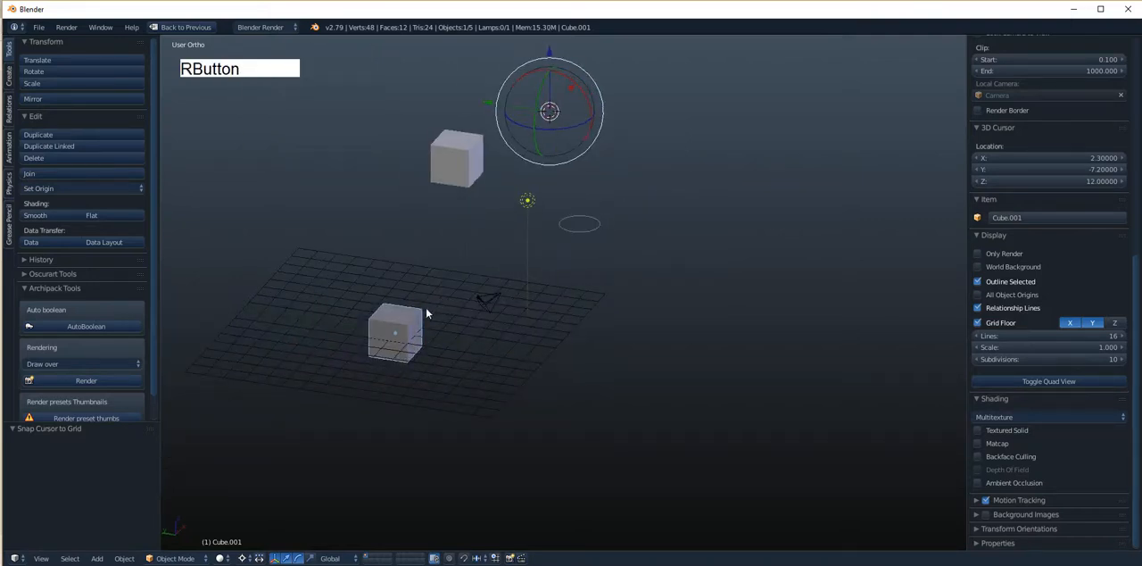
right_click(570, 237, "shift")
right_click(529, 206, "shift")
right_click(477, 165, "shift")
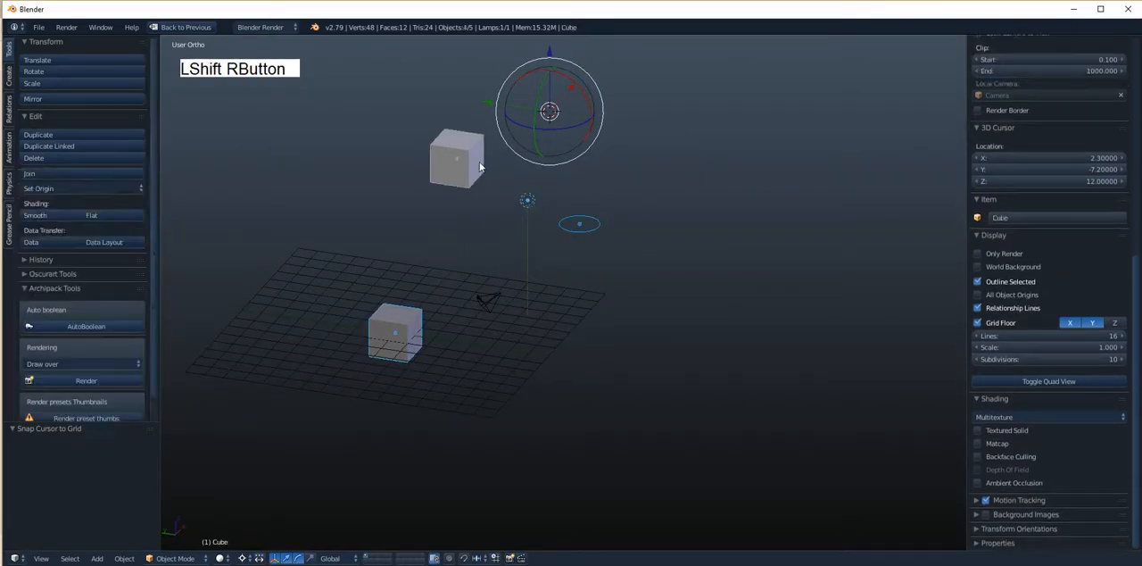
left_click_drag(471, 200, 544, 189, "alt+shift")
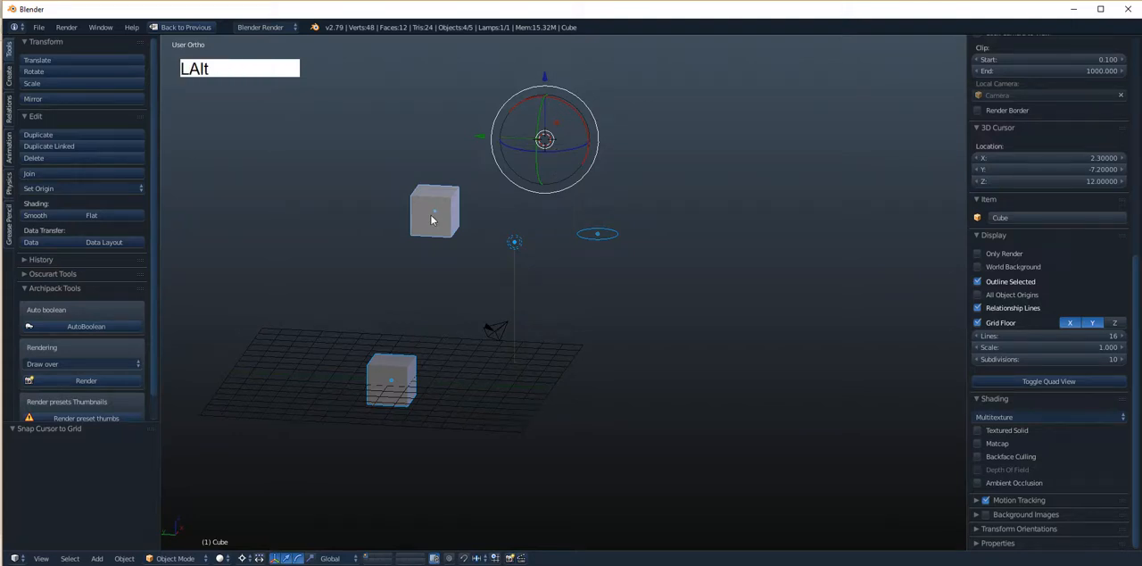
left_click_drag(556, 156, 449, 205, "alt")
key("shift+s")
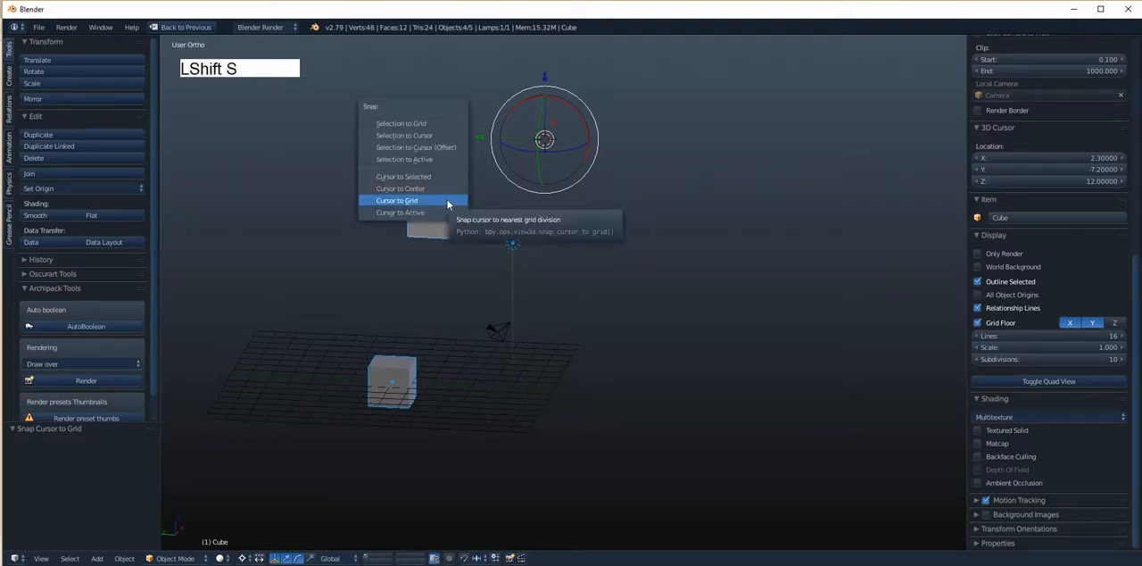
left_click(446, 212)
left_click_drag(446, 215, 479, 225, "alt")
- Deselect the upper cube, make the circle active while keeping the lower cube and lamp selected, and snap the 3D cursor to the selection
right_click(513, 239)
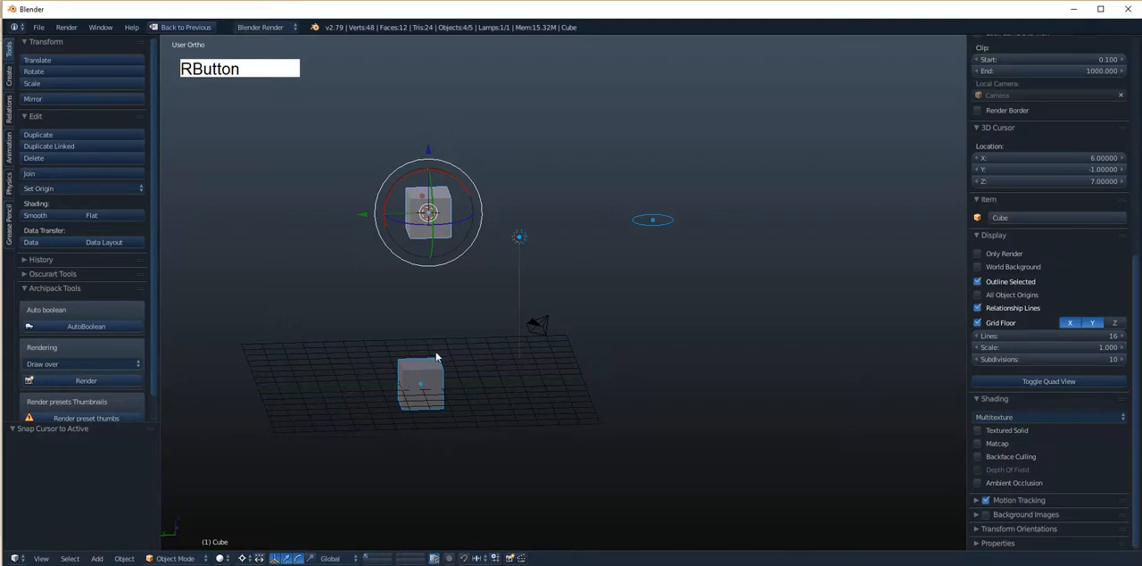
right_click(519, 239, "shift")
right_click(638, 221, "shift")
left_click_drag(635, 225, 530, 235, "alt")
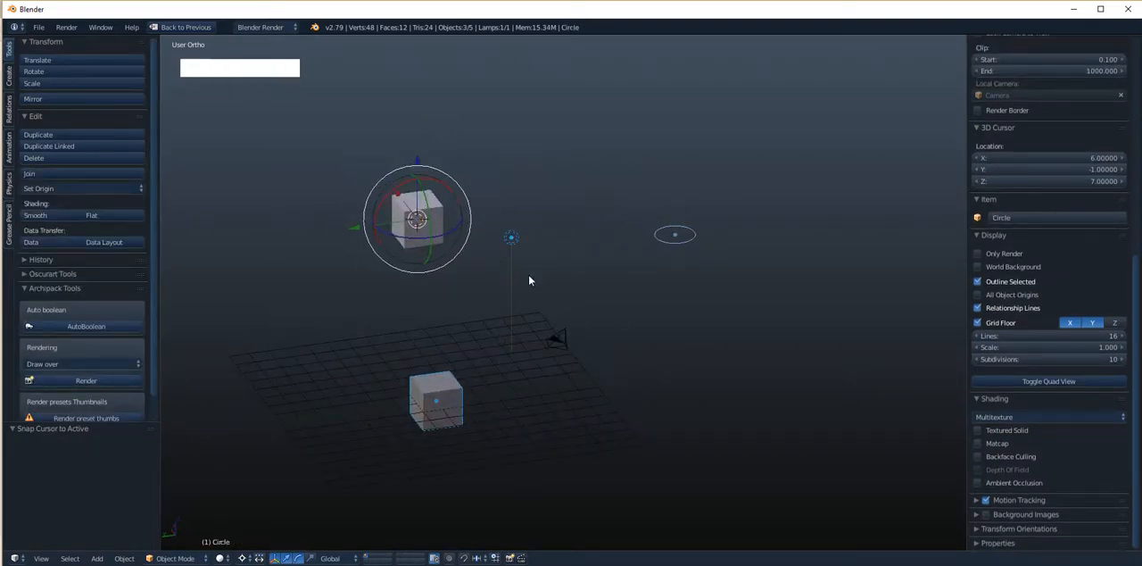
key("shift+s")
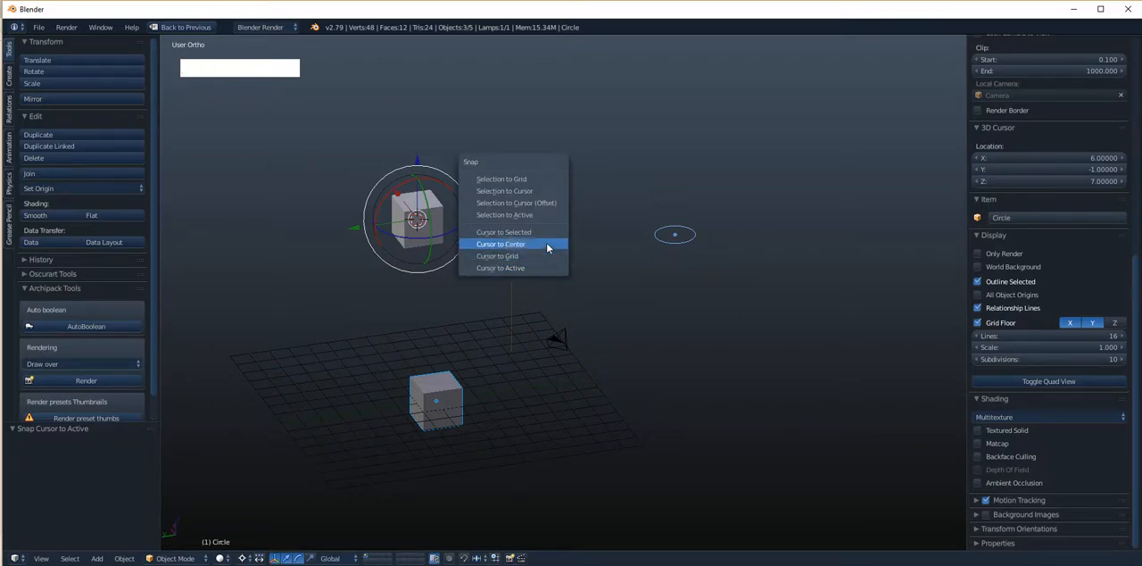
left_click(546, 233)
left_click_drag(546, 234, 611, 282, "alt")
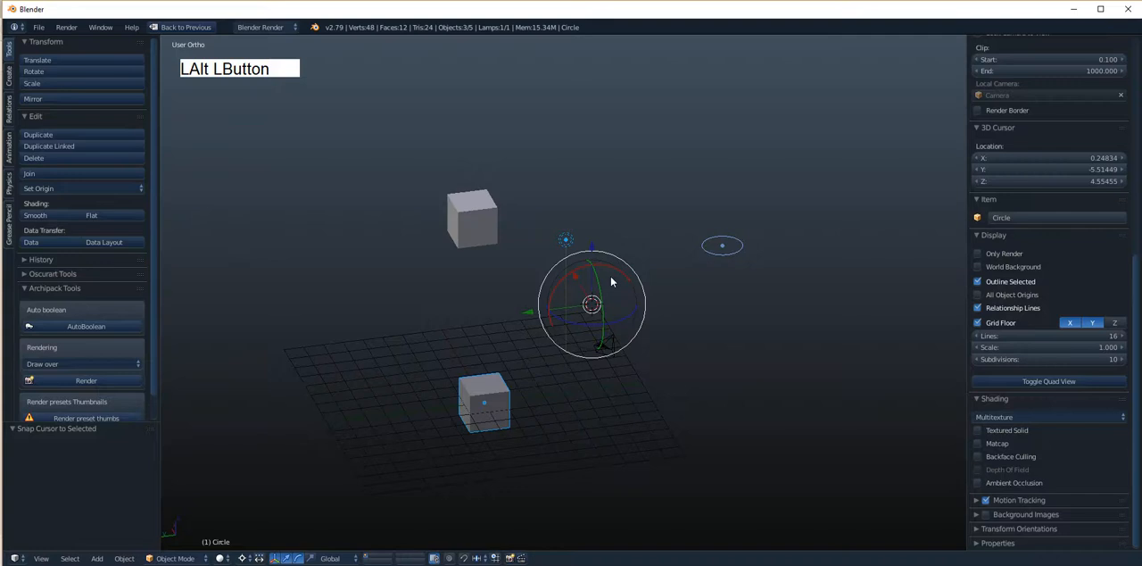
- Add the upper cube back to the selection as active, snap the 3D cursor to the active object, and deselect everything
right_click(496, 223, "shift")
key("shift+s")
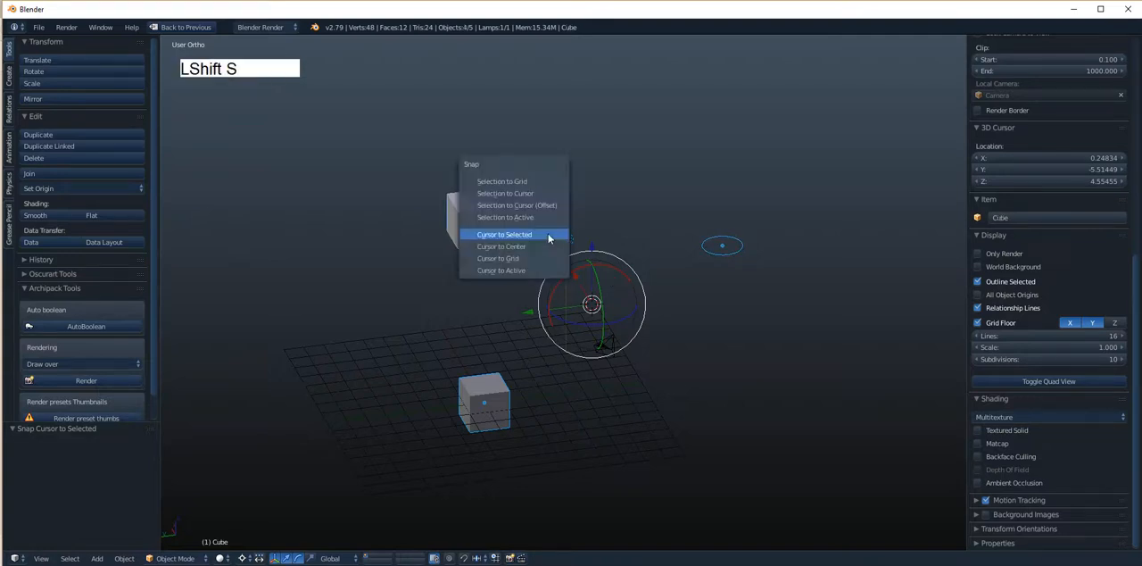
left_click(528, 271)
left_click_drag(529, 271, 580, 279, "alt")
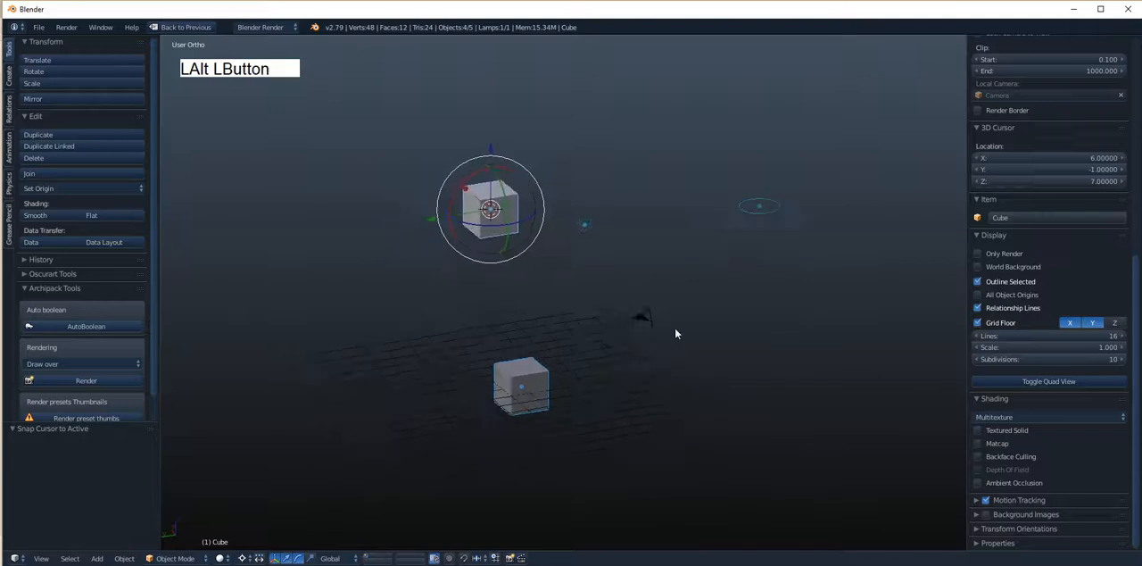
key("a")
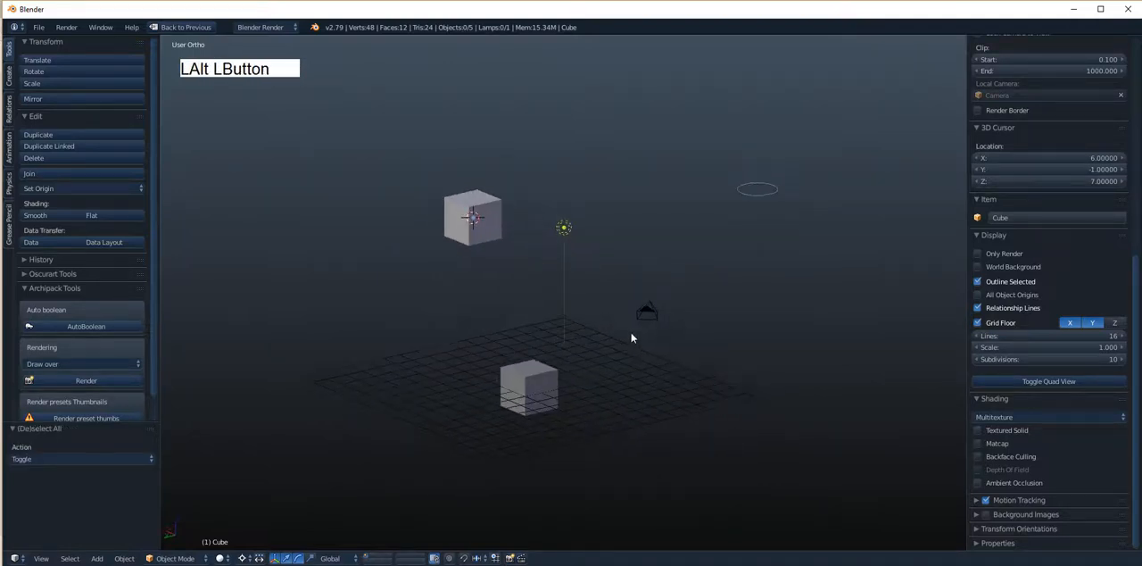